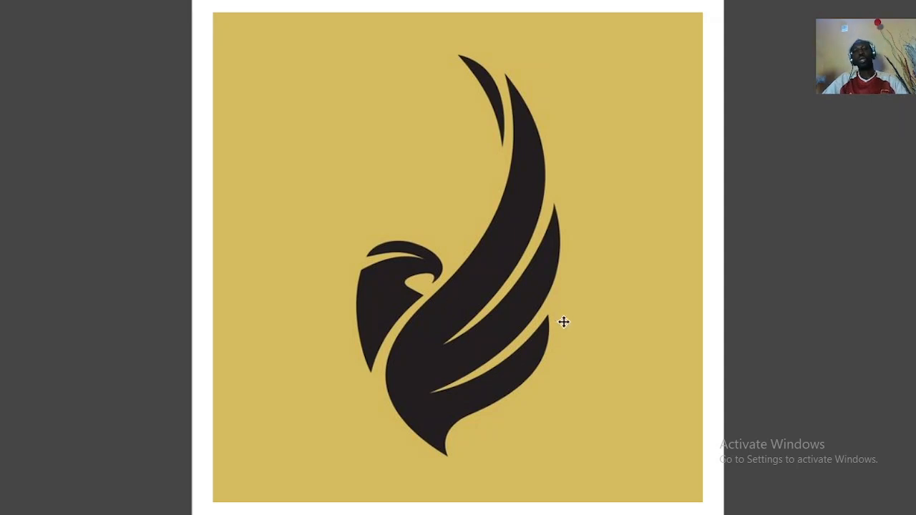
Step: Exit full-screen preview and zoom in on the gold bird logo reference
key(F9)
key(F4)
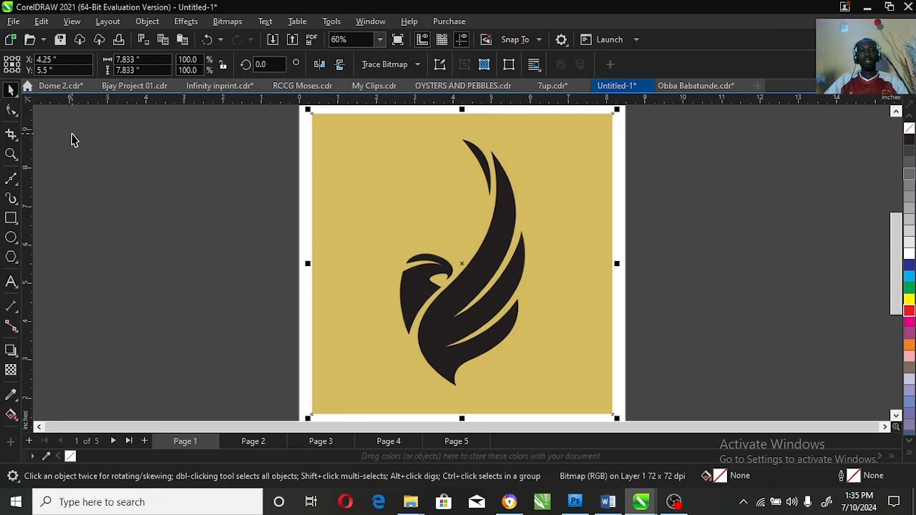
click(10, 157)
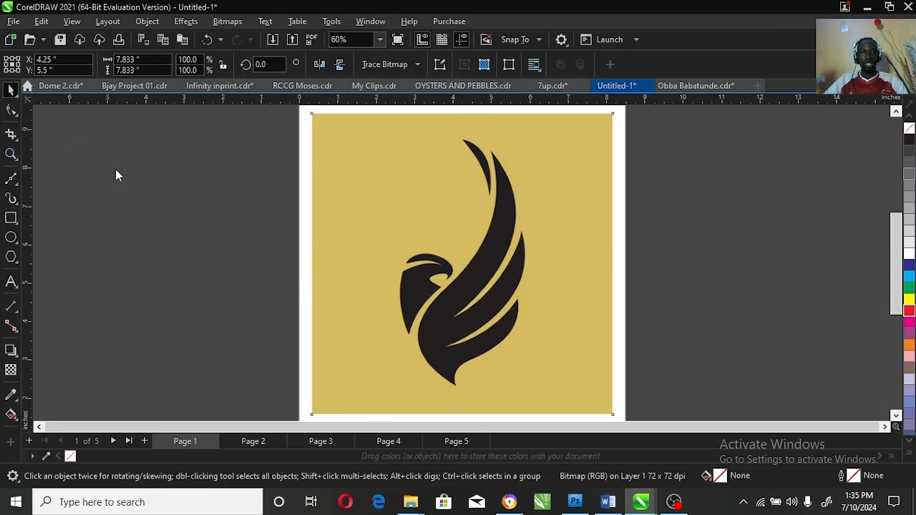
drag(340, 128, 560, 383)
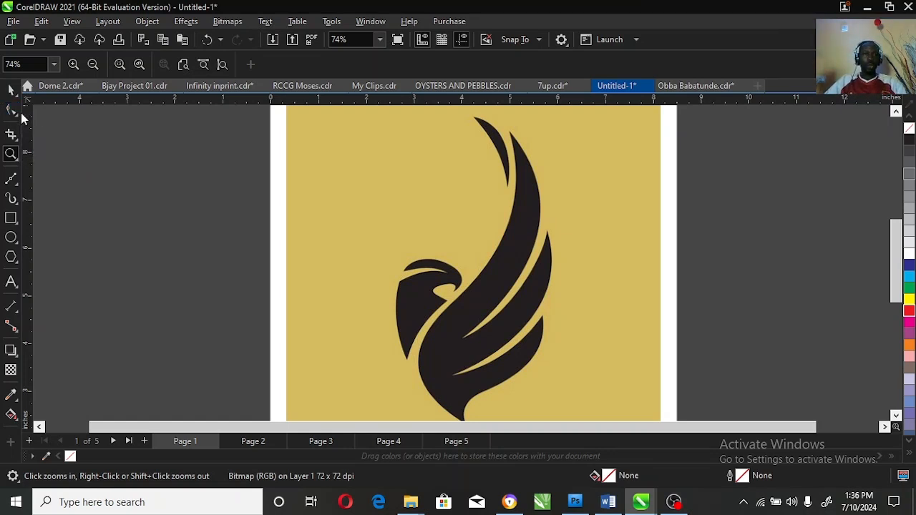
click(10, 112)
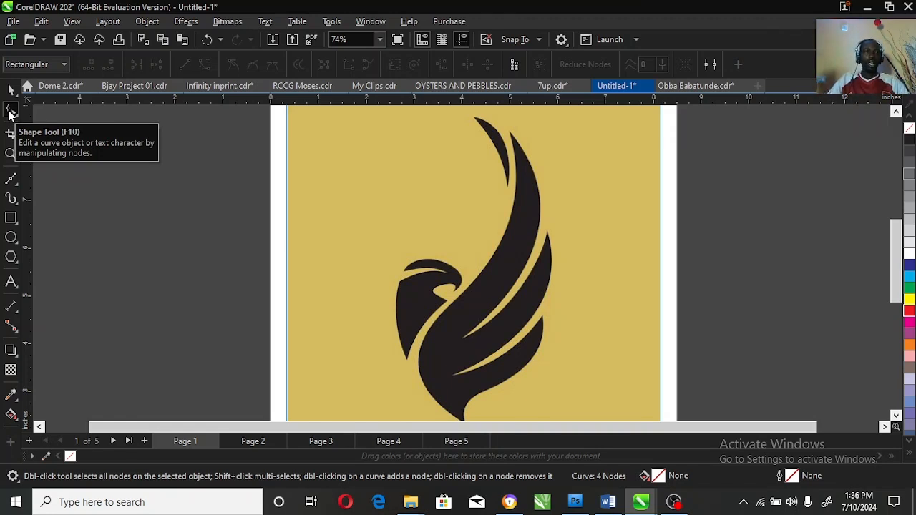
Step: Draw a 1.543 × 2.132 in rectangle over the bird's head and zoom in on it
click(10, 219)
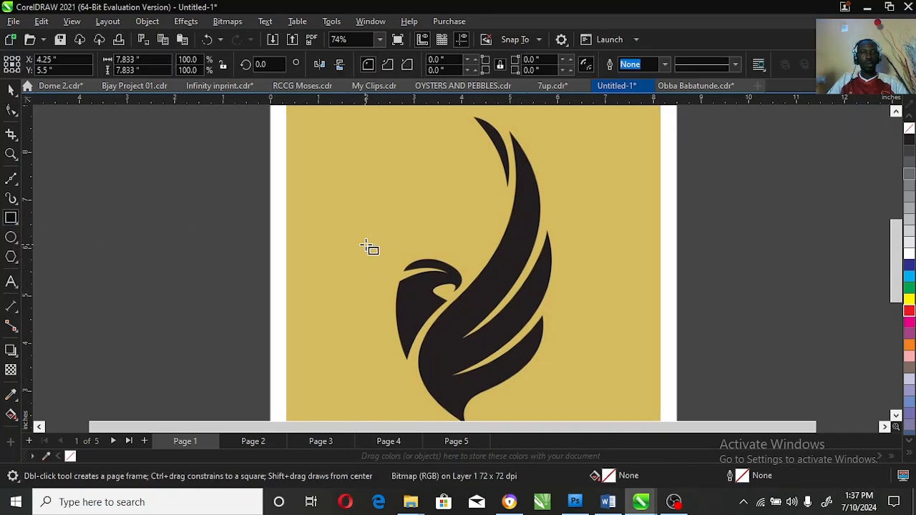
drag(389, 259, 463, 361)
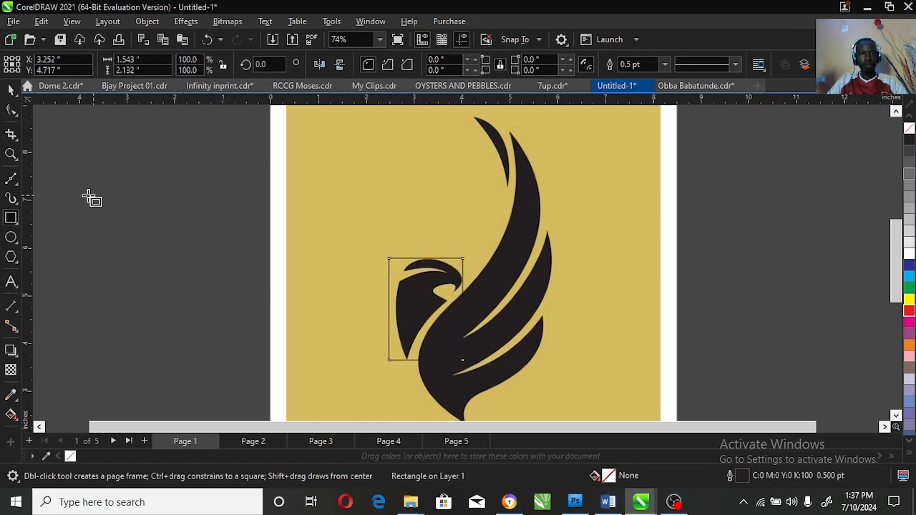
click(10, 153)
drag(362, 251, 488, 375)
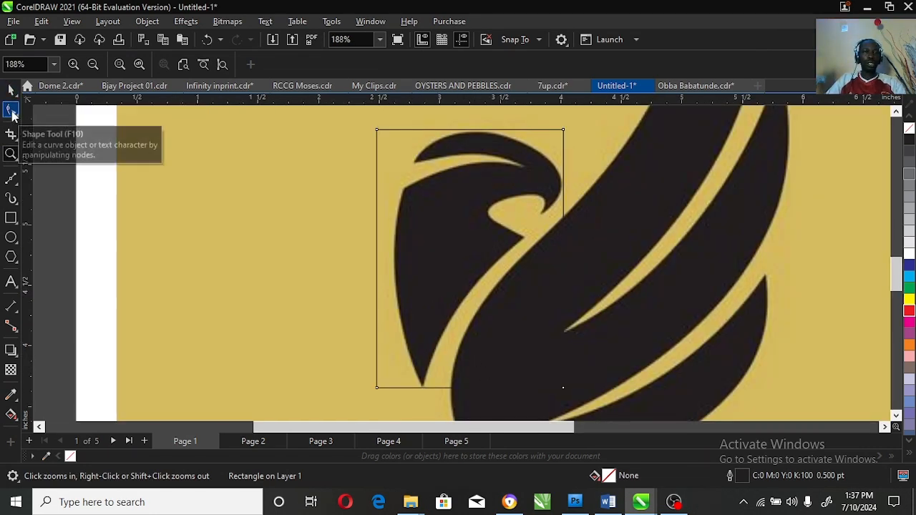
click(11, 111)
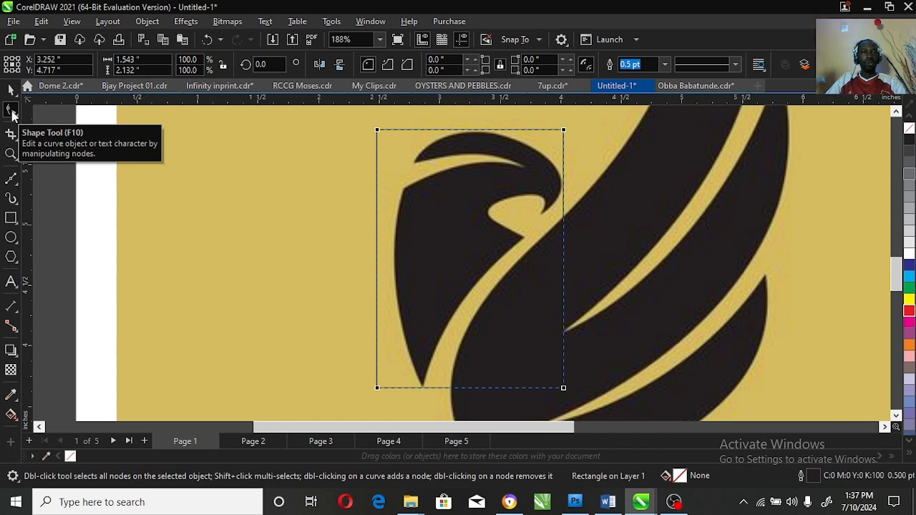
click(11, 89)
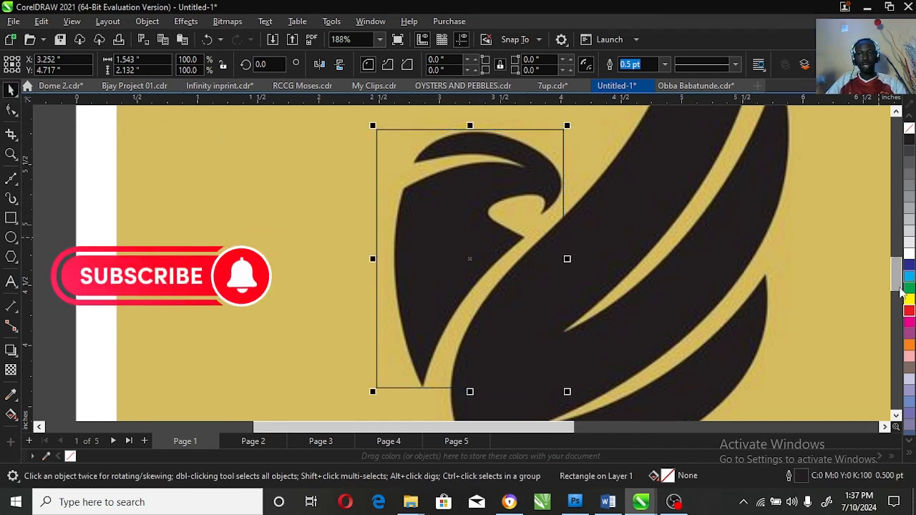
Step: Give the head rectangle a red outline and try converting it to curves
right_click(909, 310)
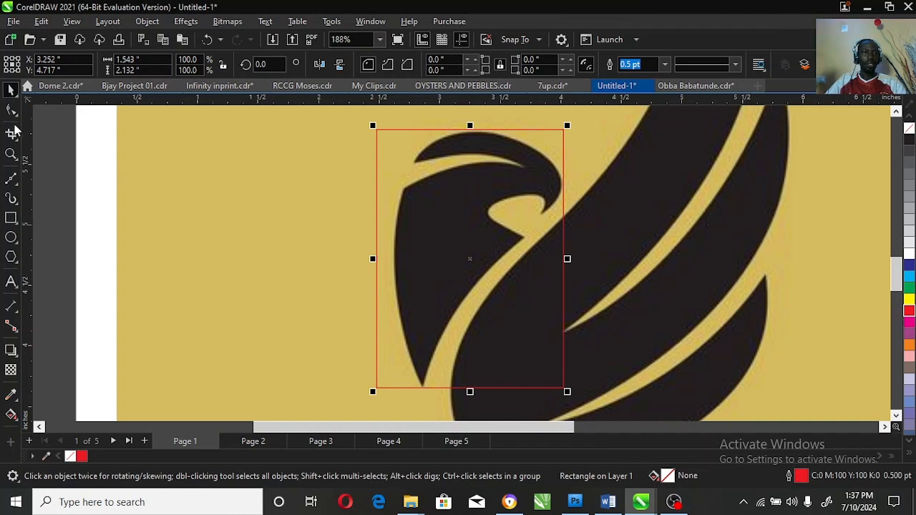
click(11, 111)
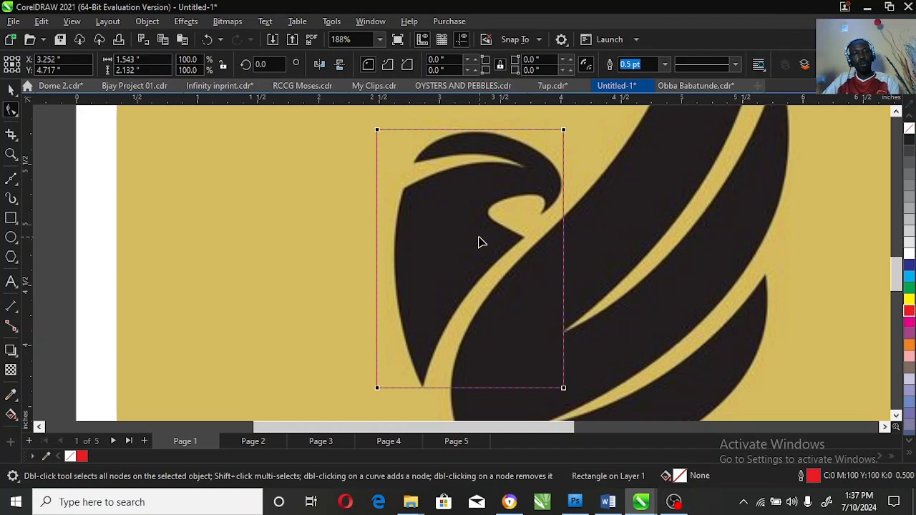
key(ctrl+q)
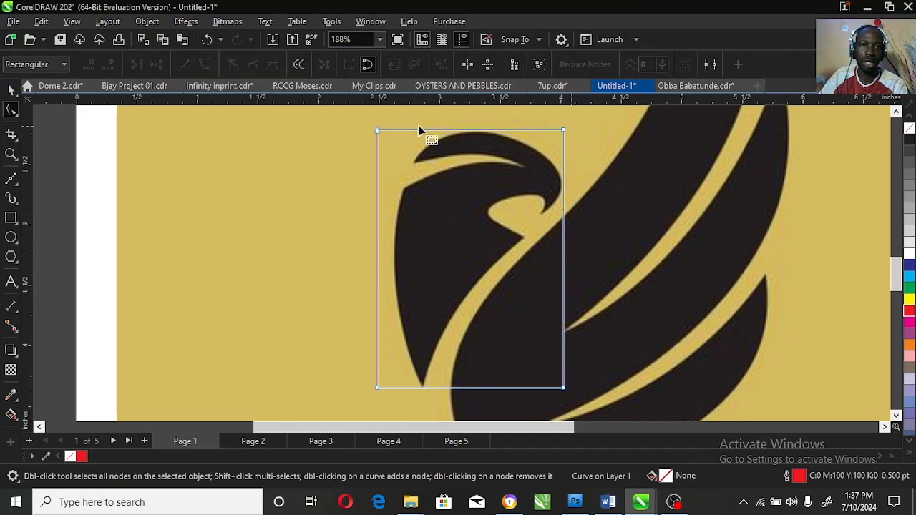
click(11, 154)
drag(365, 123, 535, 160)
drag(356, 125, 589, 184)
key(F3)
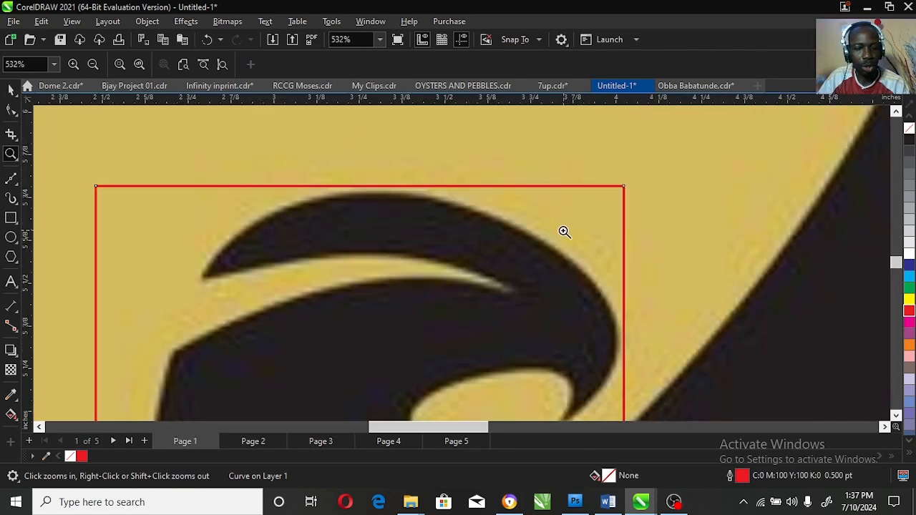
key(ctrl+z)
key(ctrl+shift+z)
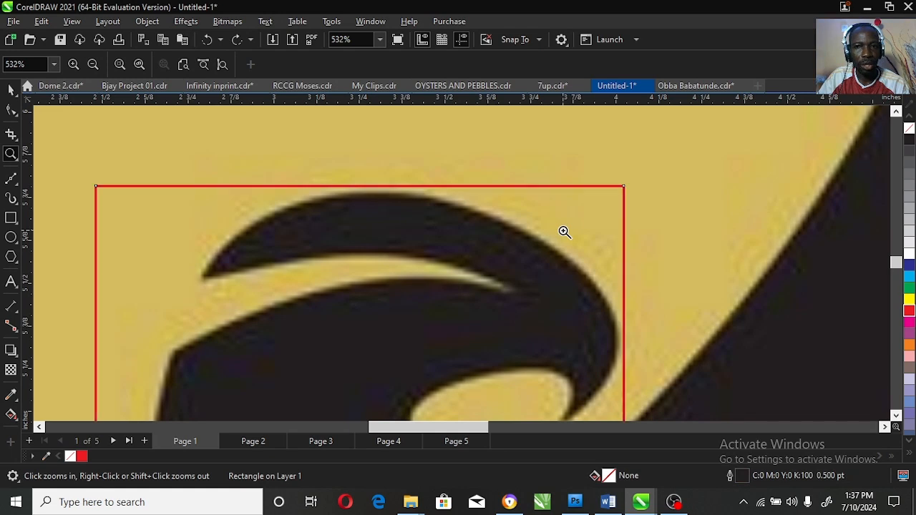
key(space)
key(space)
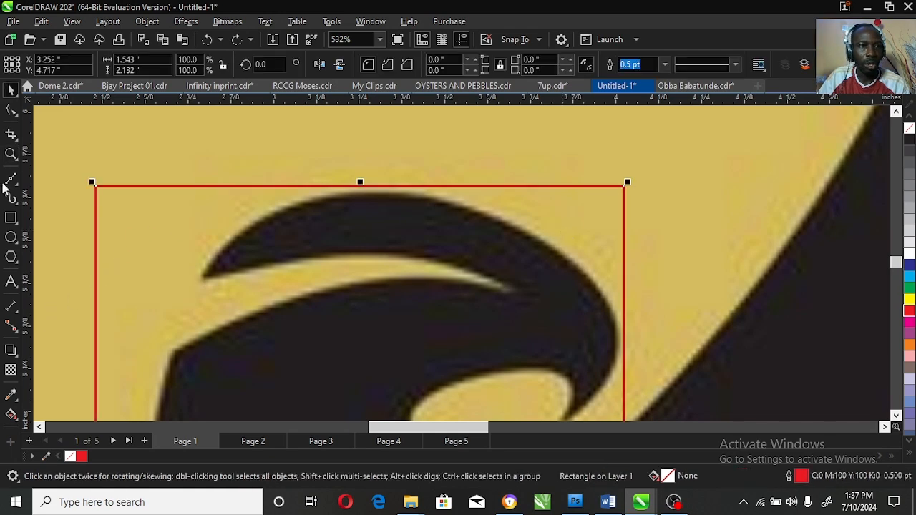
Step: Zoom onto the rectangle's top-left corner and convert the rectangle to curves with Ctrl+Q
click(11, 115)
click(10, 153)
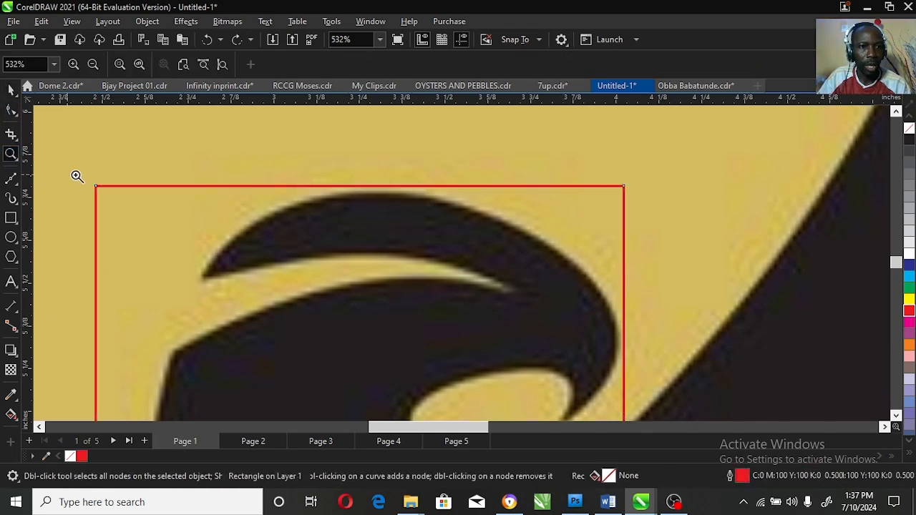
drag(76, 176, 126, 206)
click(11, 110)
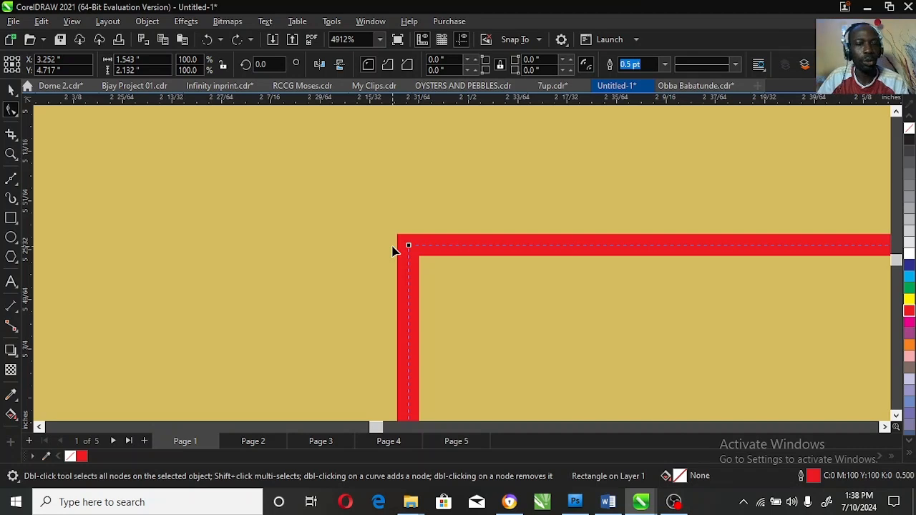
key(ctrl+q)
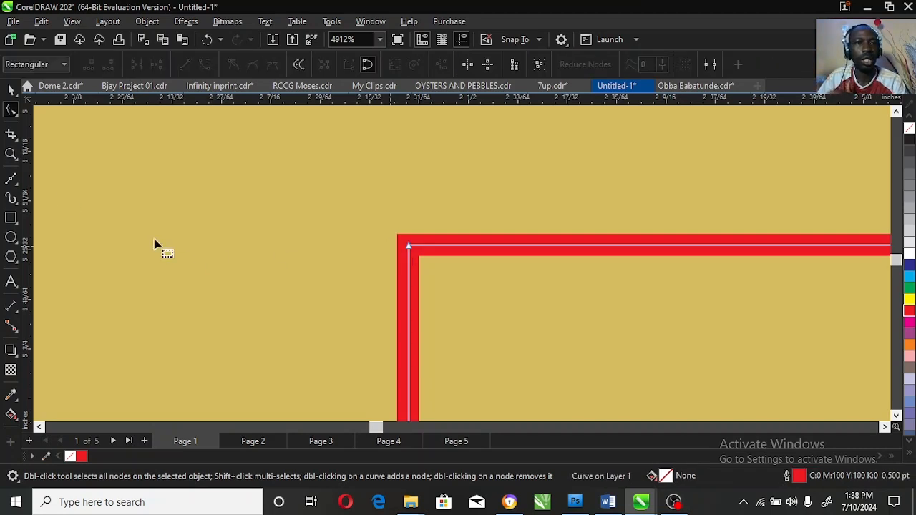
click(12, 157)
right_click(562, 293)
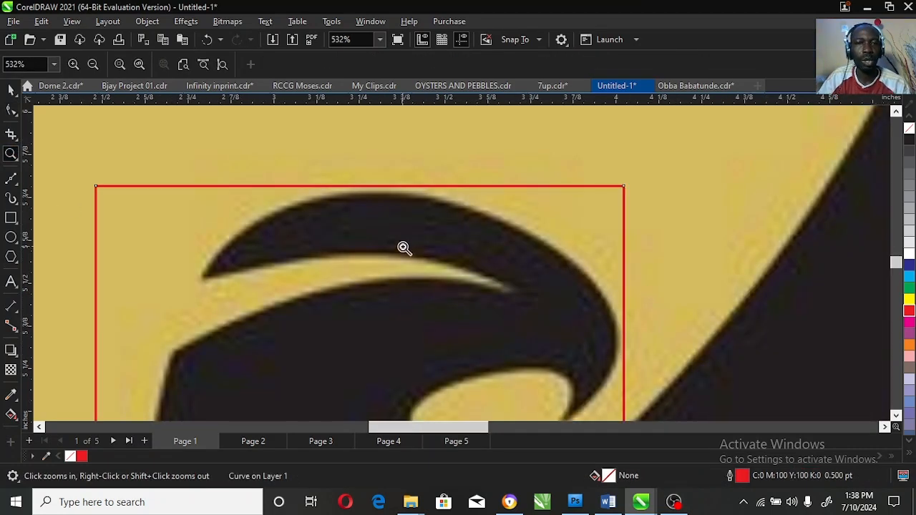
right_click(440, 256)
click(11, 109)
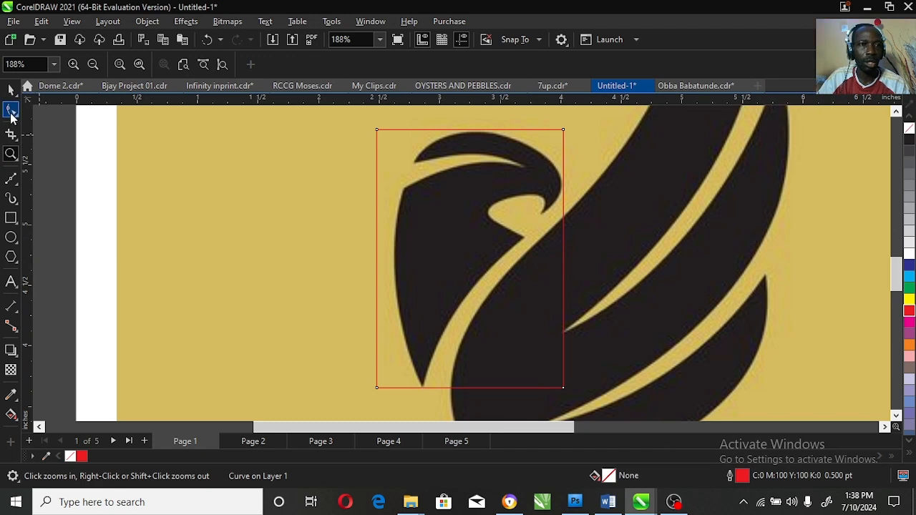
Step: Drag the top-right node to the beak notch and the top-left node to the crest tip
drag(564, 132, 541, 213)
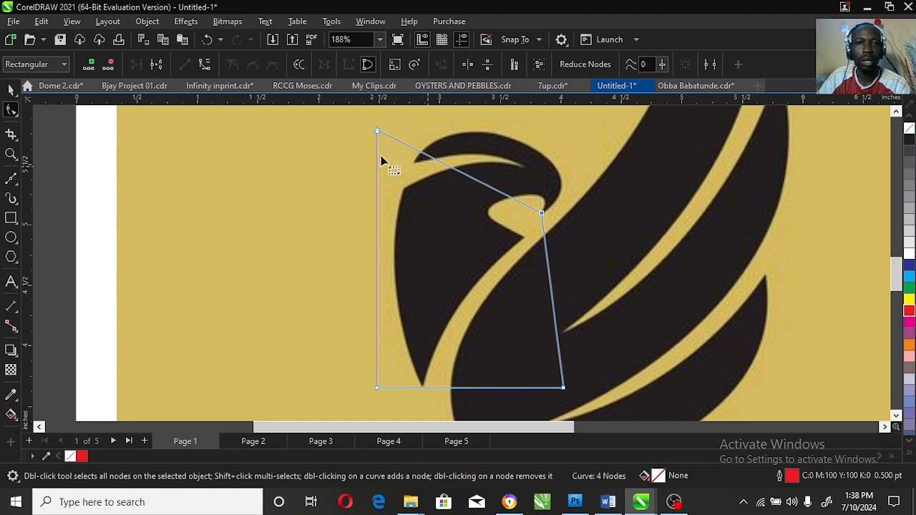
drag(377, 134, 415, 164)
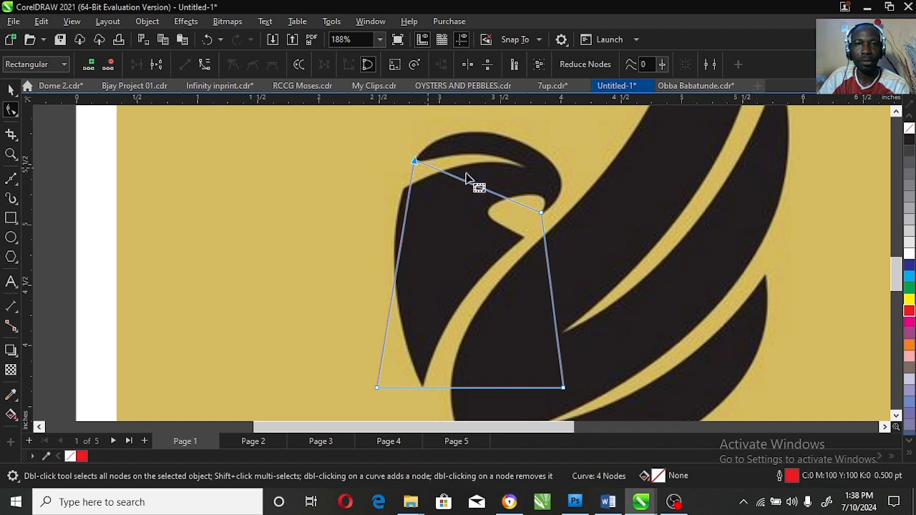
right_click(480, 190)
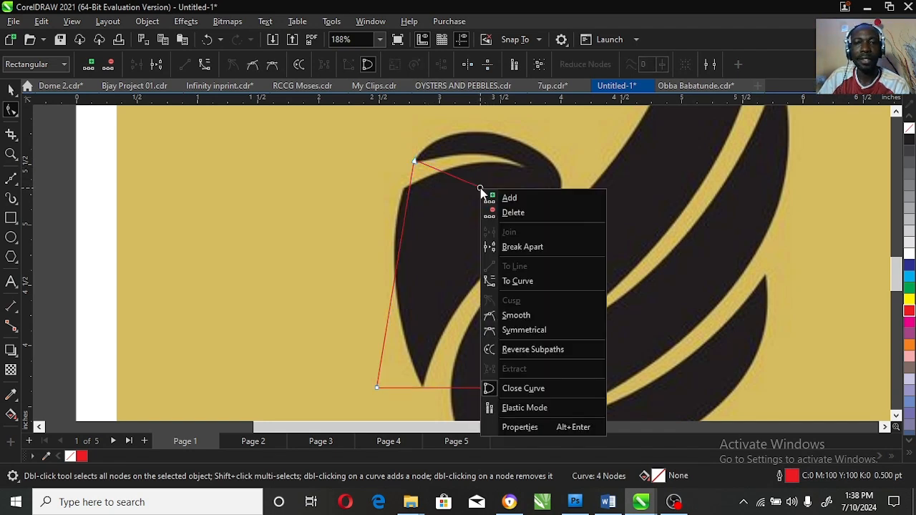
Step: Make the top segment a curve and drag its handles into an arc over the crown
click(536, 281)
drag(482, 192, 523, 144)
drag(522, 186, 553, 223)
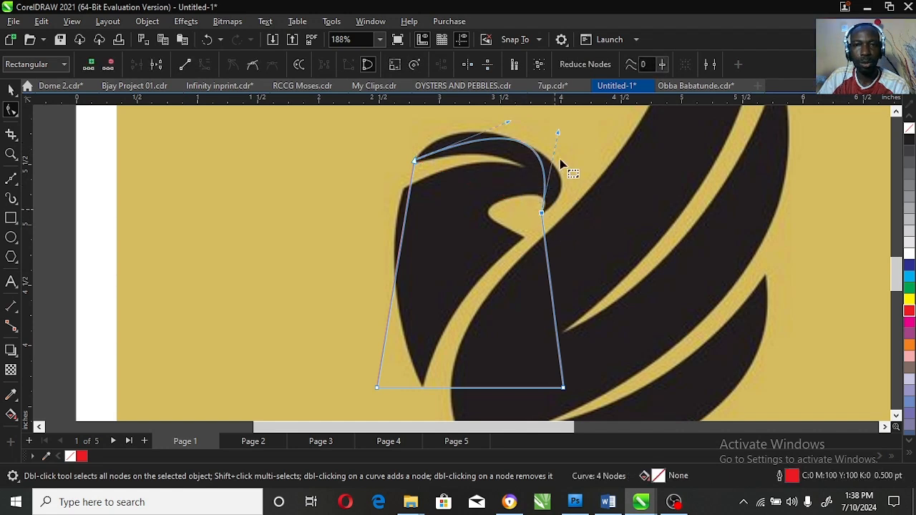
click(413, 160)
click(414, 160)
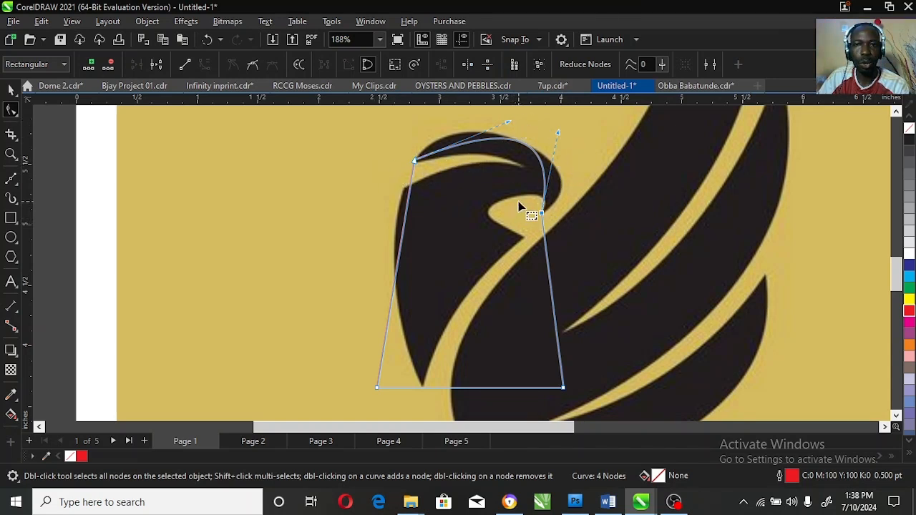
click(414, 161)
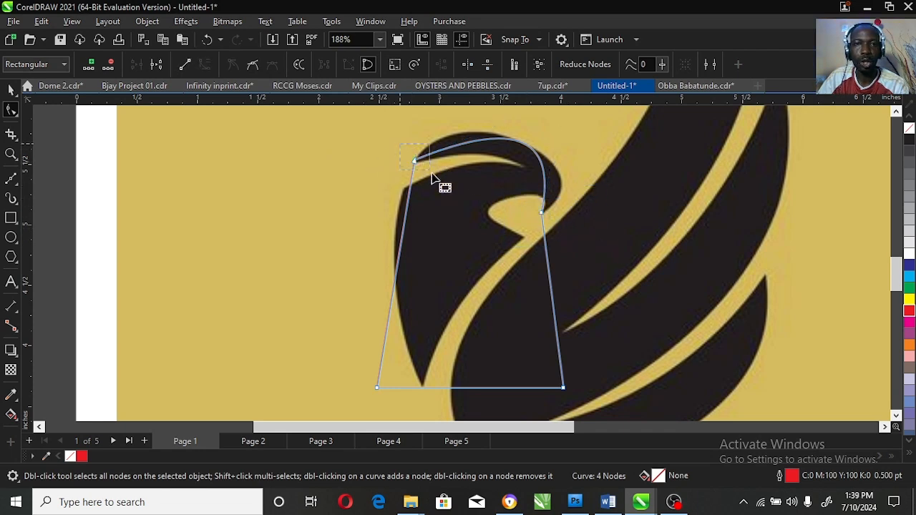
drag(512, 186, 550, 227)
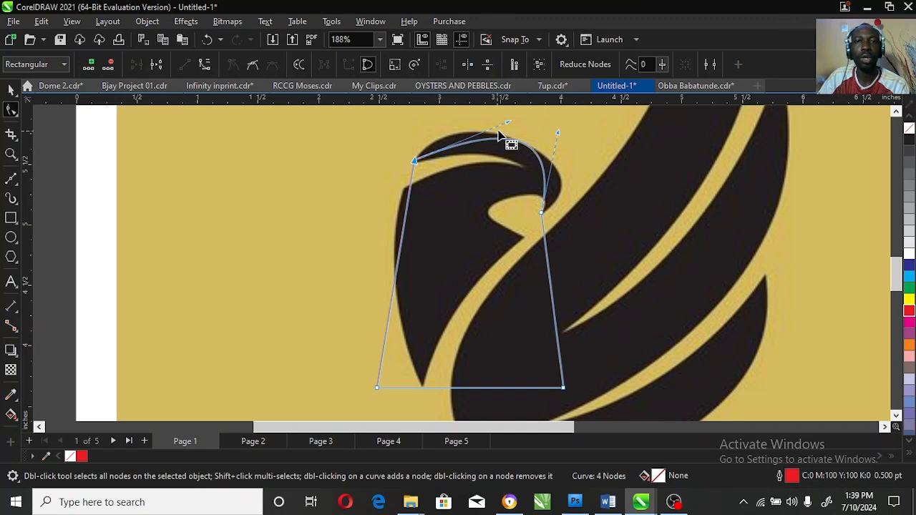
drag(507, 124, 449, 145)
drag(556, 164, 616, 194)
drag(450, 142, 452, 124)
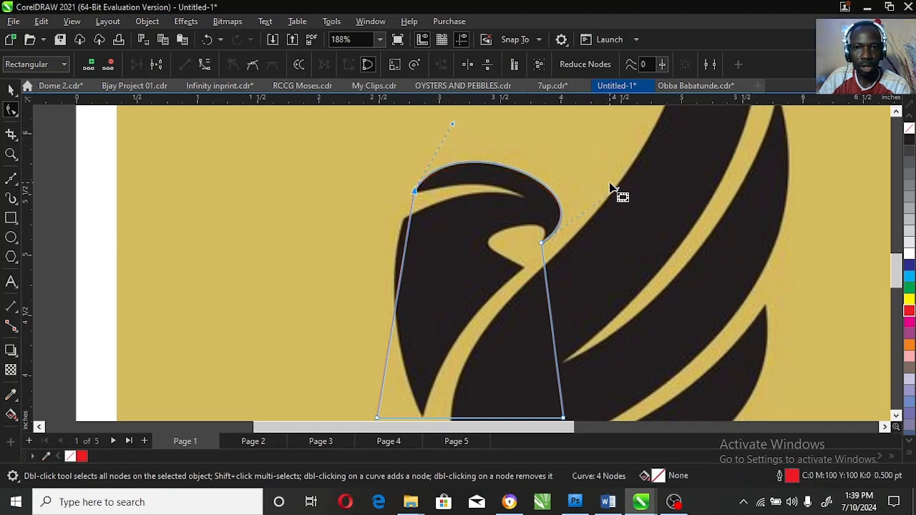
drag(618, 190, 618, 191)
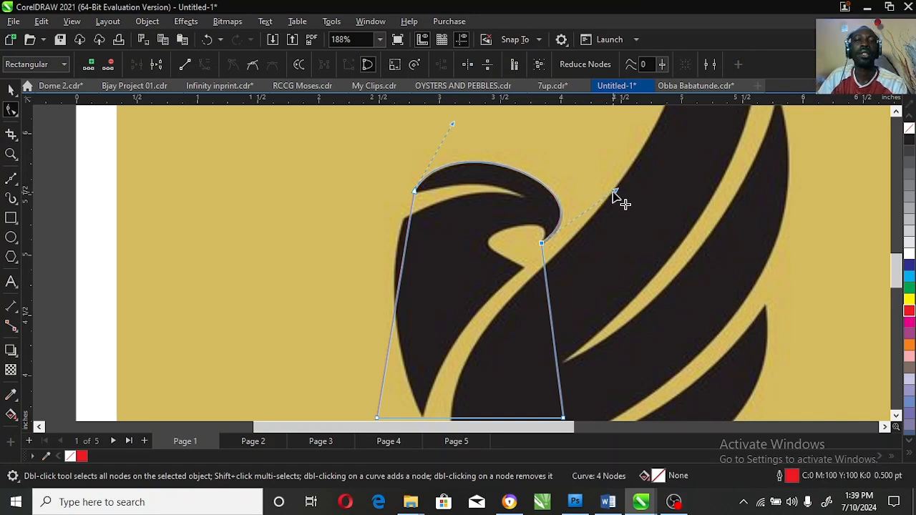
click(11, 154)
Step: Zoom in and fine-tune the head arc's handles to fit the bird's crown
drag(373, 128, 615, 280)
click(11, 111)
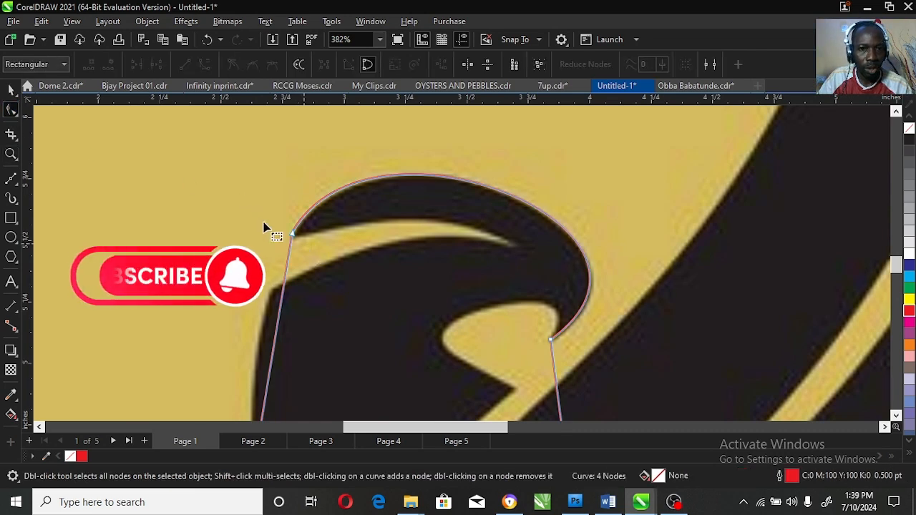
click(896, 112)
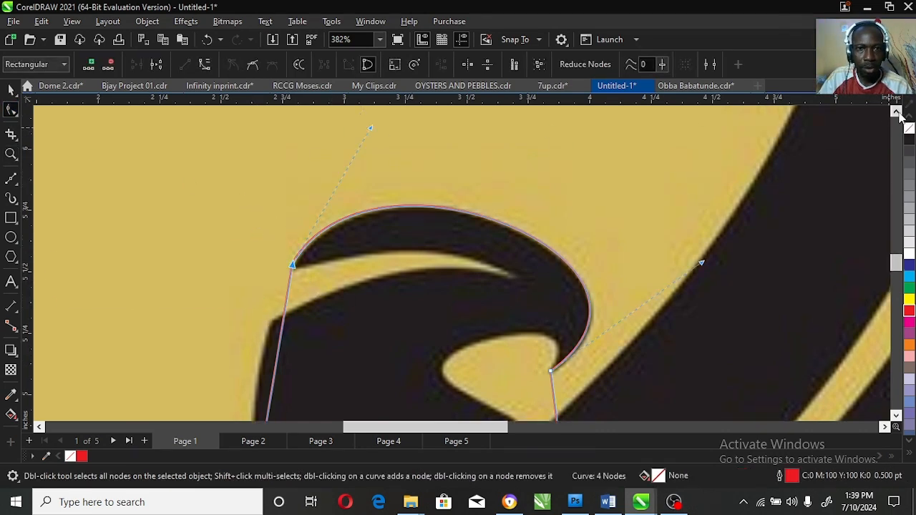
drag(370, 130, 380, 131)
drag(702, 263, 699, 267)
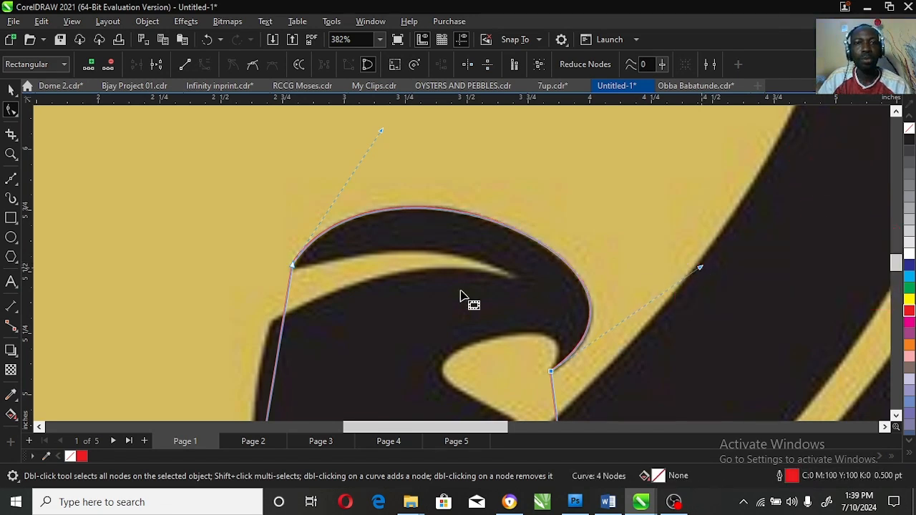
Step: Add a node on the left edge and pull it in to the beak tip
double_click(290, 286)
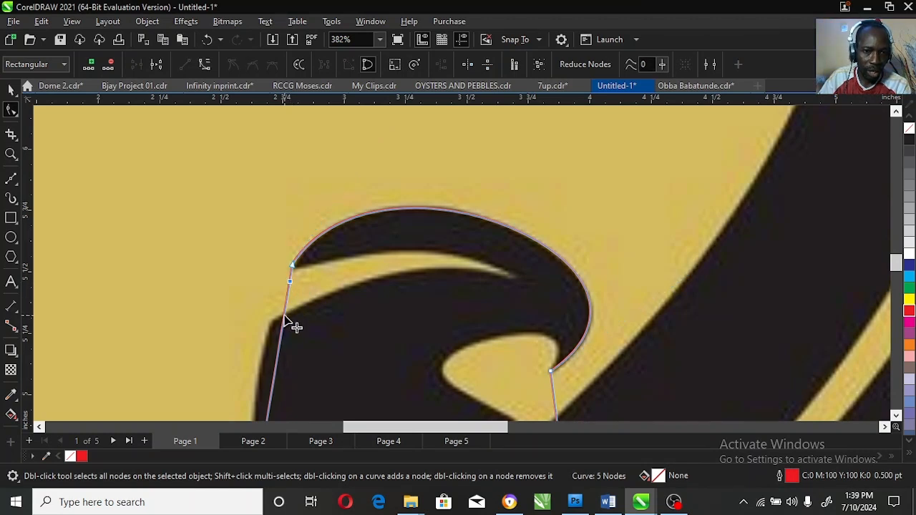
drag(284, 317, 269, 324)
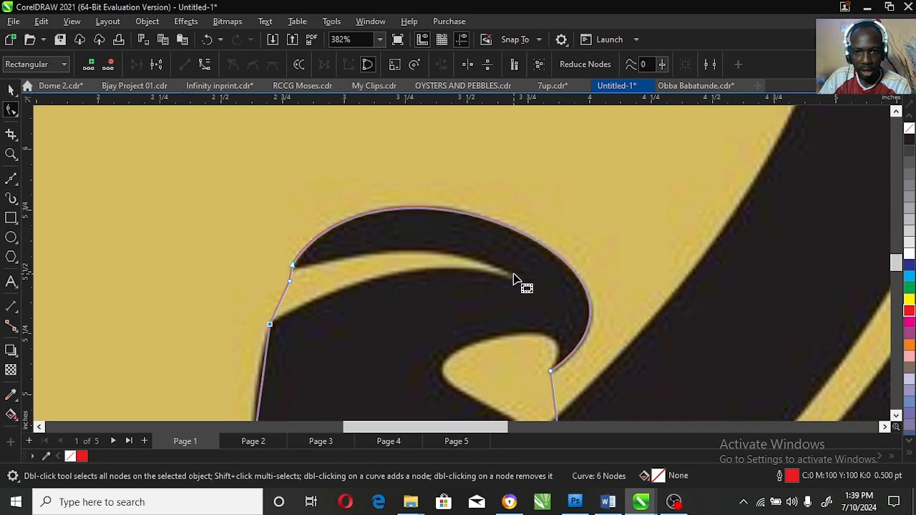
drag(289, 282, 520, 278)
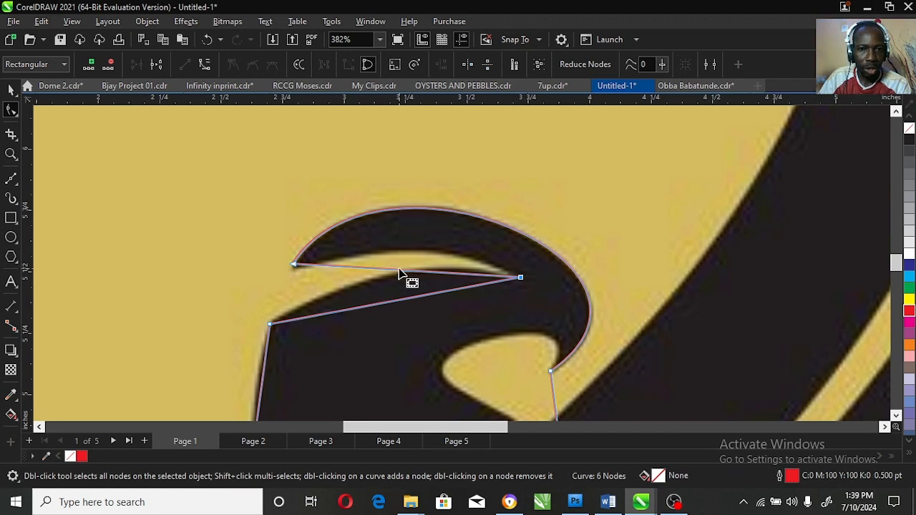
Step: Curve the segment along the beak's underside and adjust the head's left tip
right_click(399, 272)
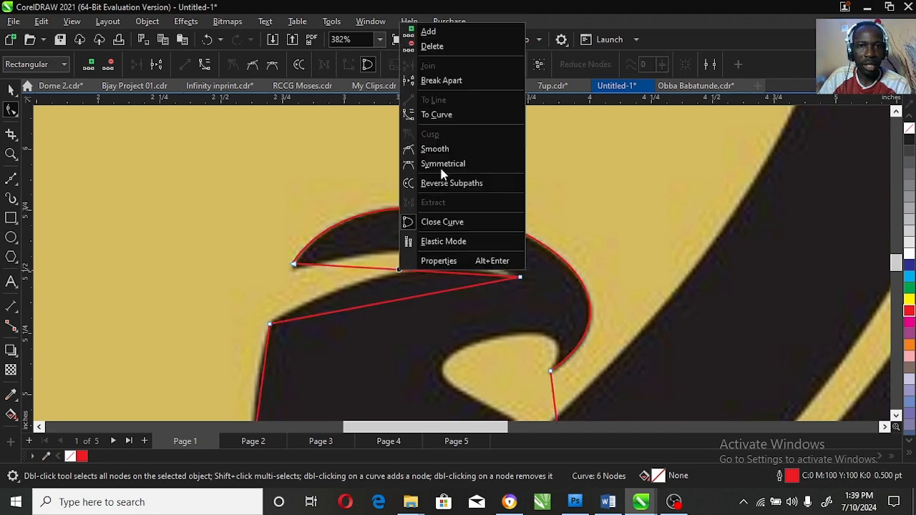
click(441, 116)
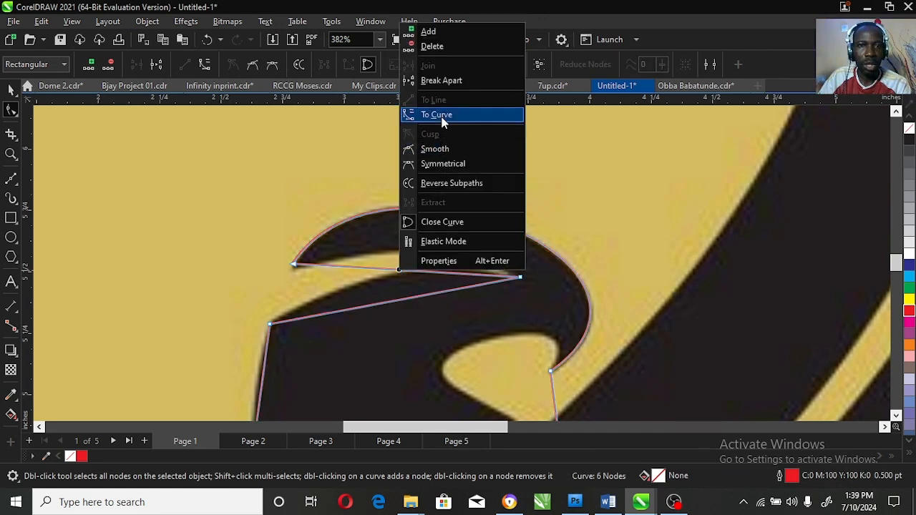
click(407, 275)
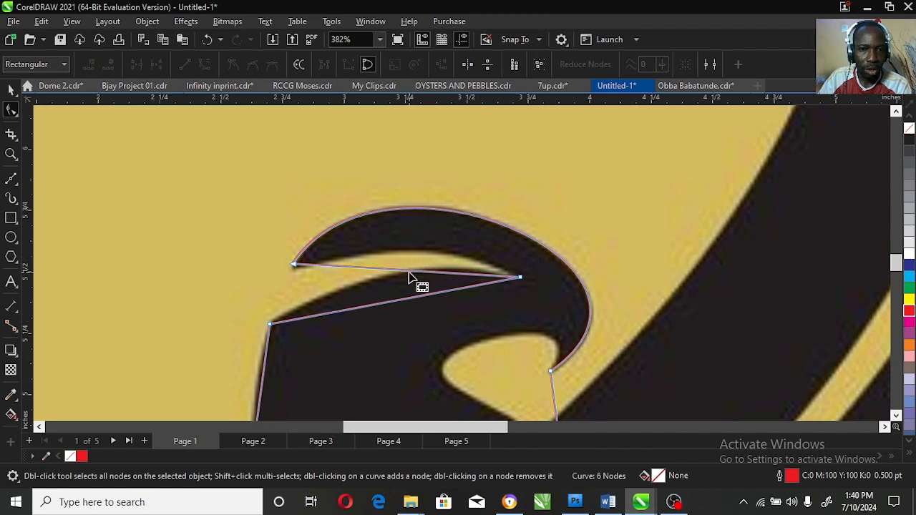
drag(409, 274, 417, 250)
click(292, 264)
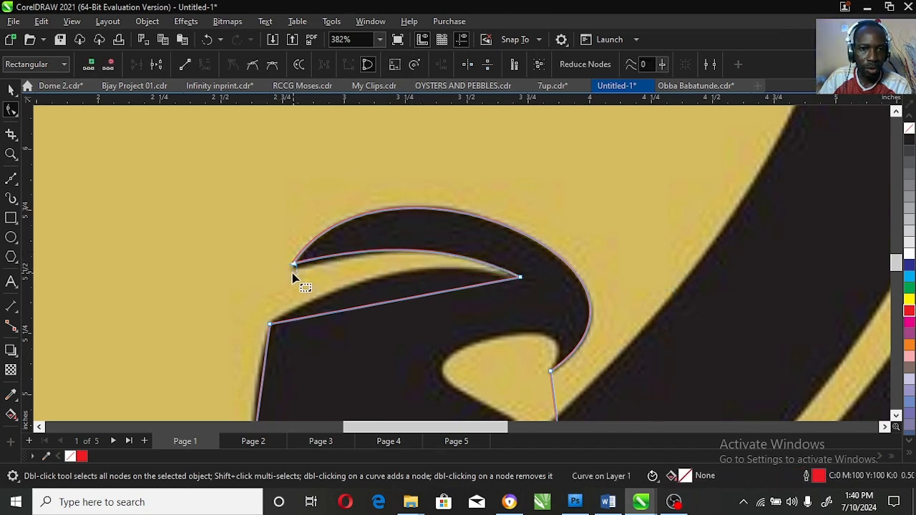
drag(294, 267, 290, 271)
drag(379, 136, 374, 127)
drag(375, 250, 377, 241)
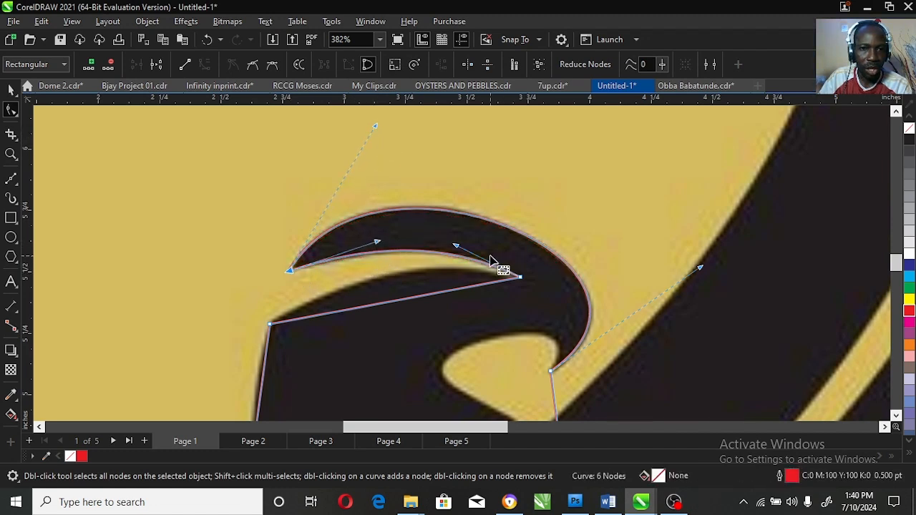
Step: Arc the lower segment along the beak's edge and move the bottom-left node onto the body
click(402, 299)
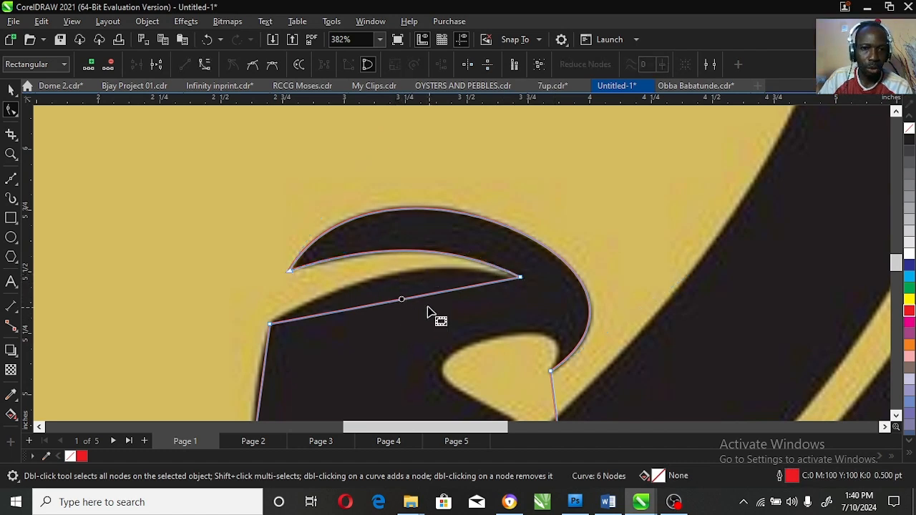
right_click(407, 301)
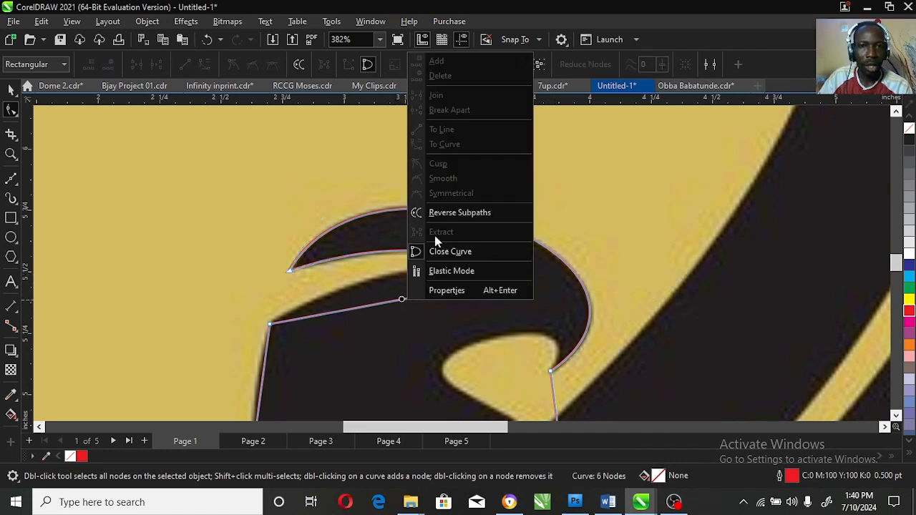
click(394, 302)
right_click(394, 302)
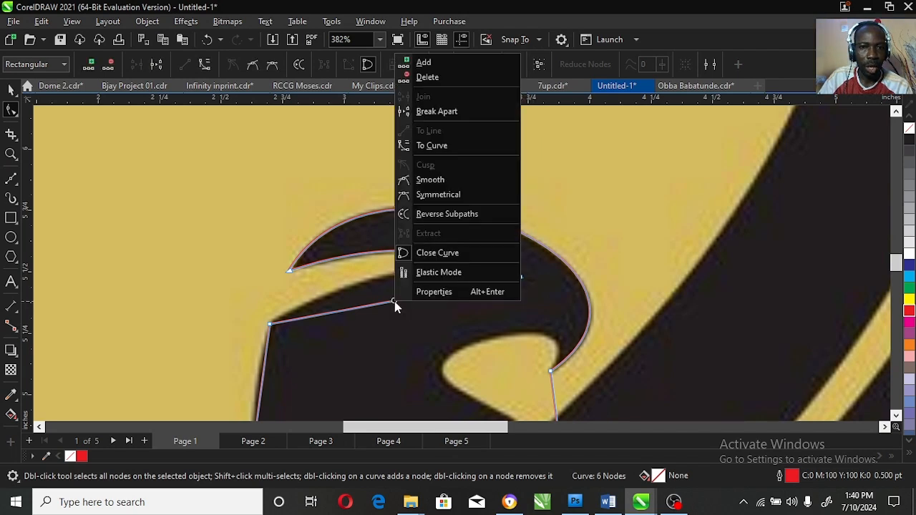
click(444, 148)
drag(405, 308, 390, 276)
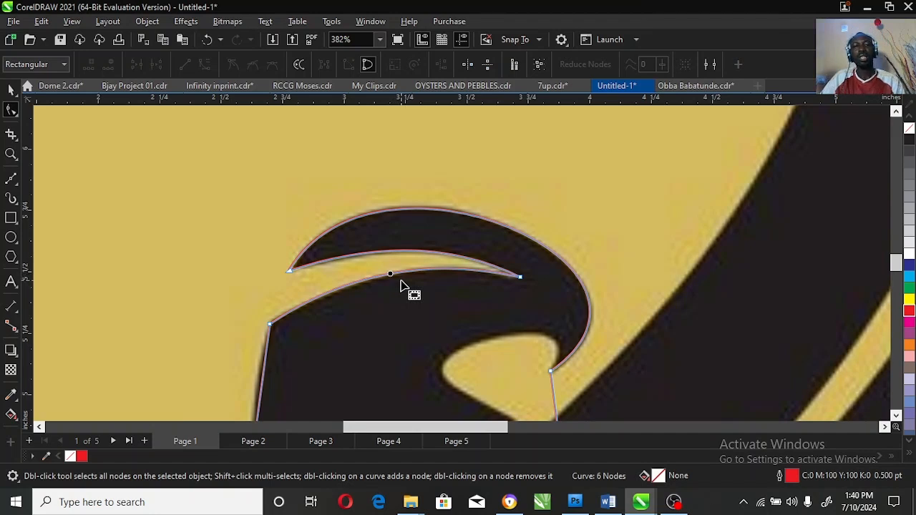
click(895, 415)
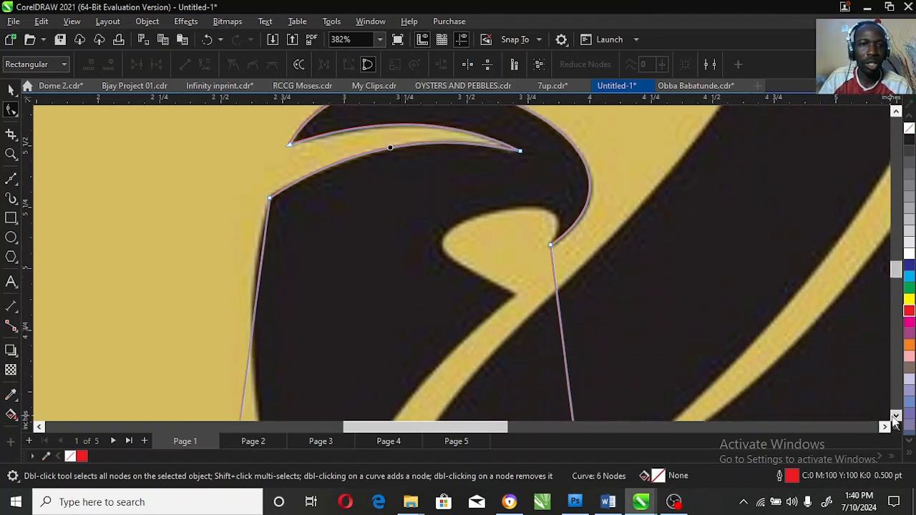
click(895, 416)
click(894, 416)
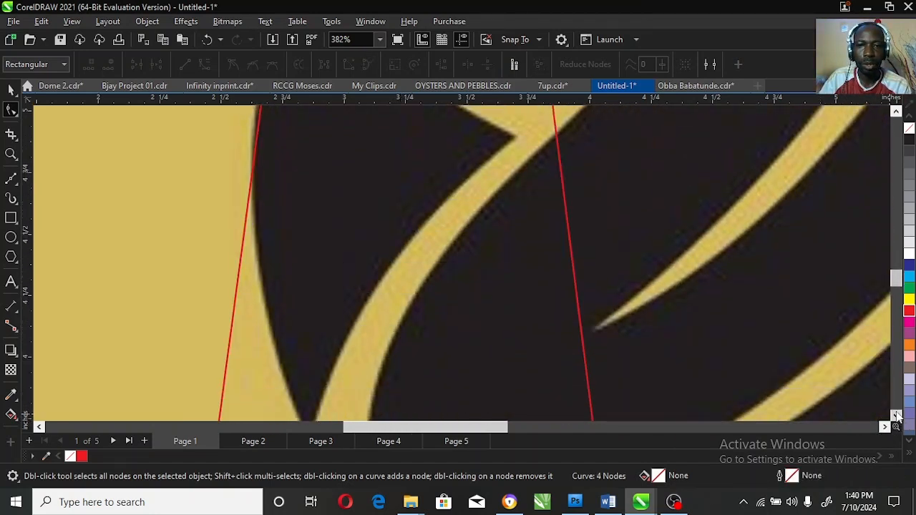
click(895, 417)
click(224, 347)
drag(217, 349, 308, 348)
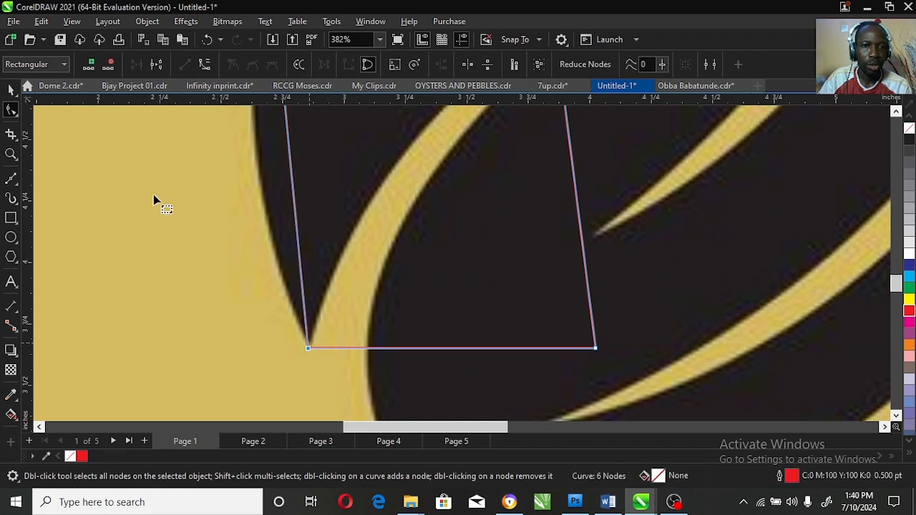
Step: Convert the outline's left side to a curve and bow it along the bird's back
click(11, 155)
right_click(245, 189)
click(12, 109)
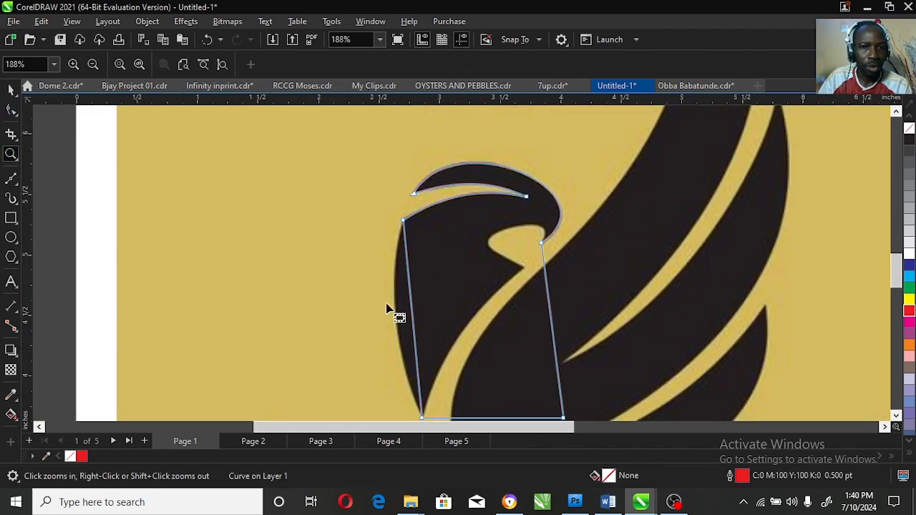
click(413, 317)
right_click(413, 320)
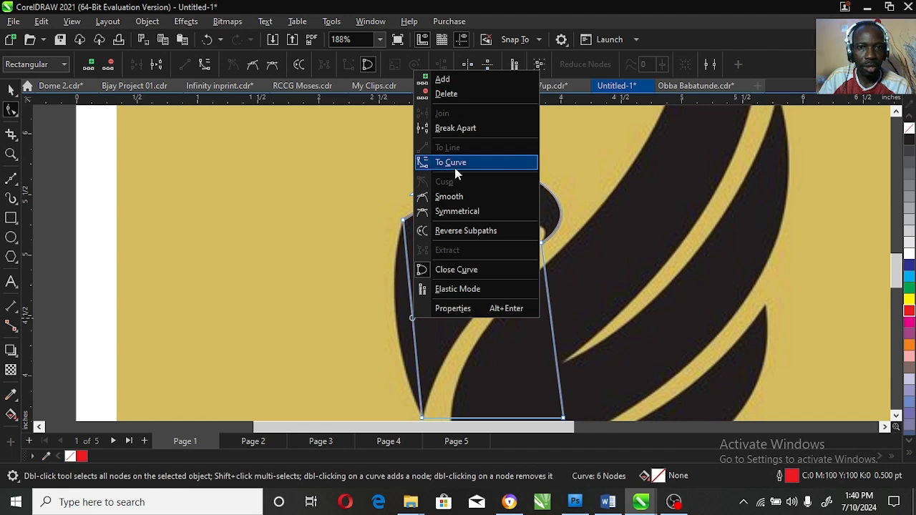
click(454, 166)
mouse_move(412, 314)
mouse_down()
mouse_move(408, 323)
mouse_move(395, 316)
mouse_up()
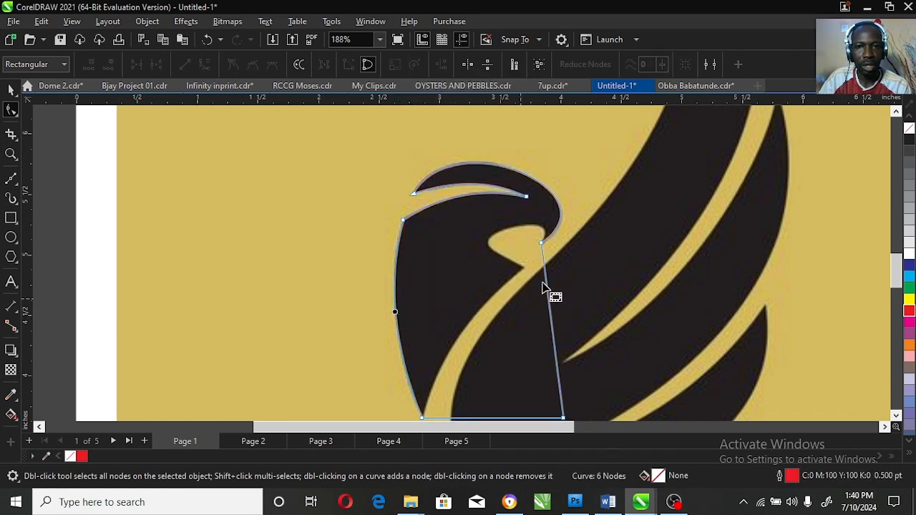
Step: Add a node on the right edge, pull it onto the neck, and zoom in around it
double_click(544, 268)
drag(544, 268, 523, 269)
click(10, 154)
drag(458, 219, 594, 293)
click(11, 109)
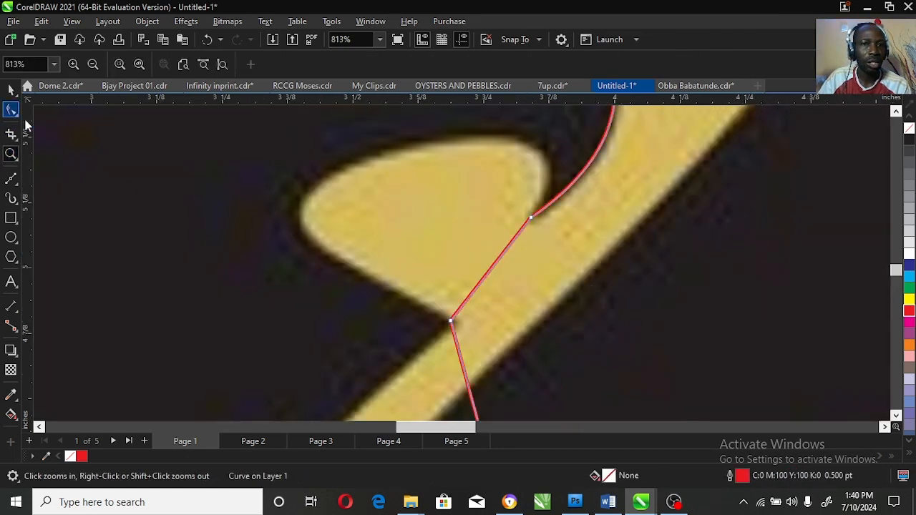
Step: Curve the segment above the new node along the neck and bend the beak segment outward
click(499, 264)
drag(497, 258, 543, 148)
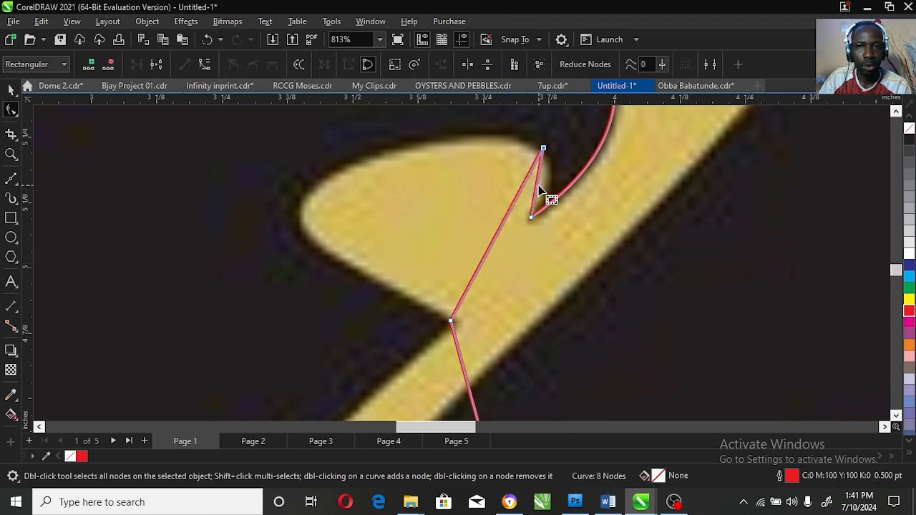
right_click(538, 183)
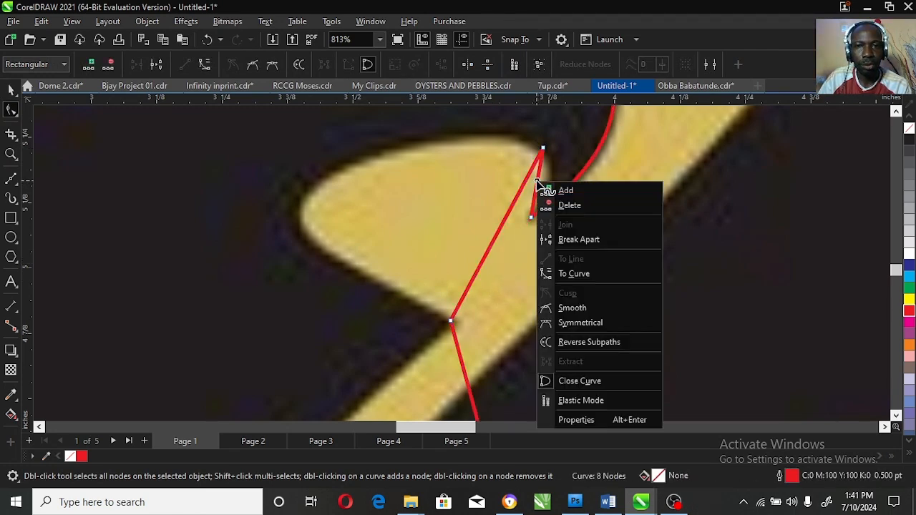
click(583, 273)
drag(538, 188, 550, 186)
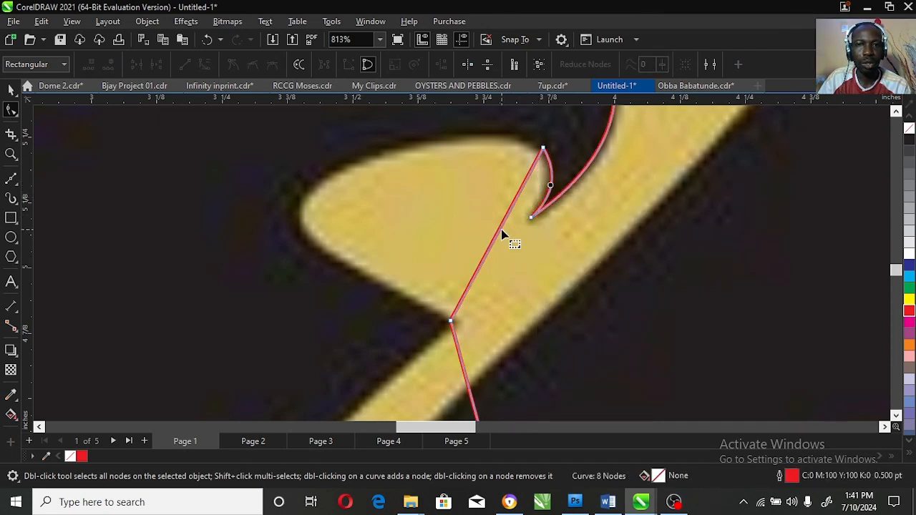
Step: Bow the long straight edge along the head outline and refine the beak tip curve
right_click(501, 235)
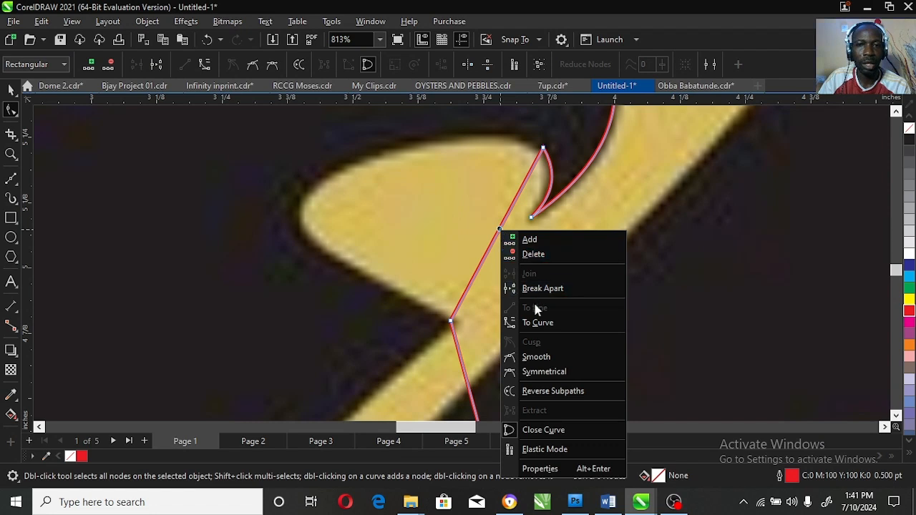
click(541, 322)
drag(492, 241, 297, 213)
click(543, 148)
drag(278, 168, 458, 122)
drag(542, 214, 548, 194)
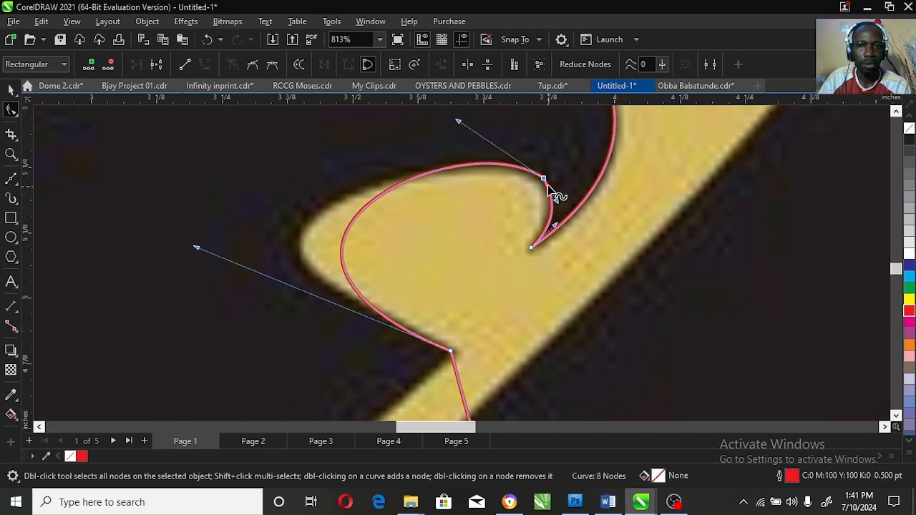
double_click(548, 192)
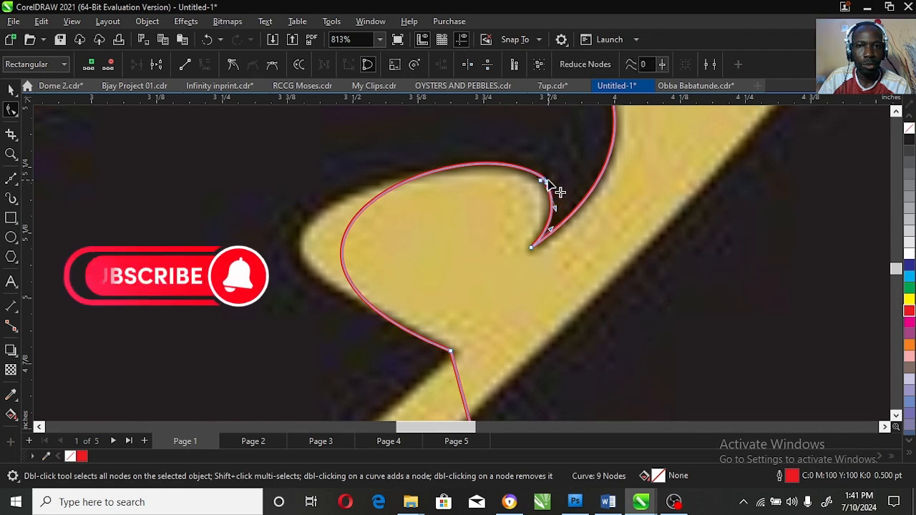
drag(556, 166, 518, 186)
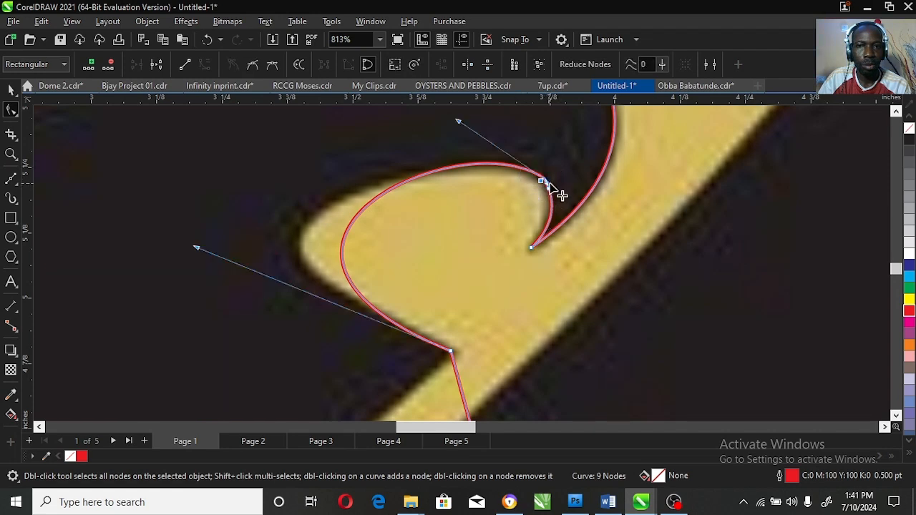
key(Delete)
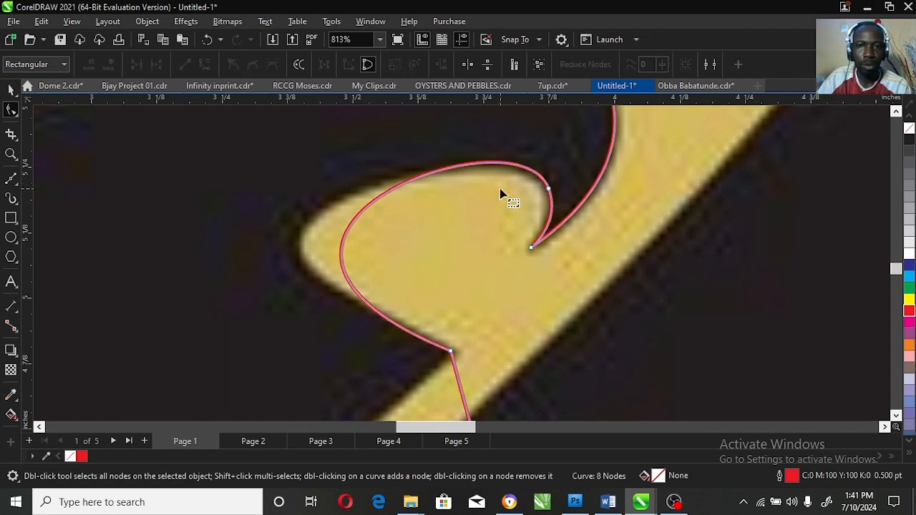
Step: Round the head's lower edge by adjusting its node and handle
click(448, 348)
drag(171, 238, 64, 232)
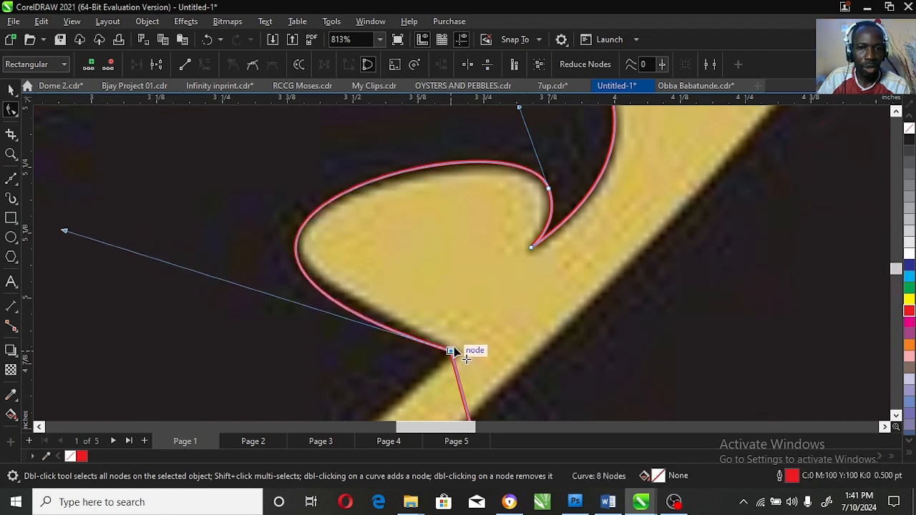
drag(455, 351, 459, 345)
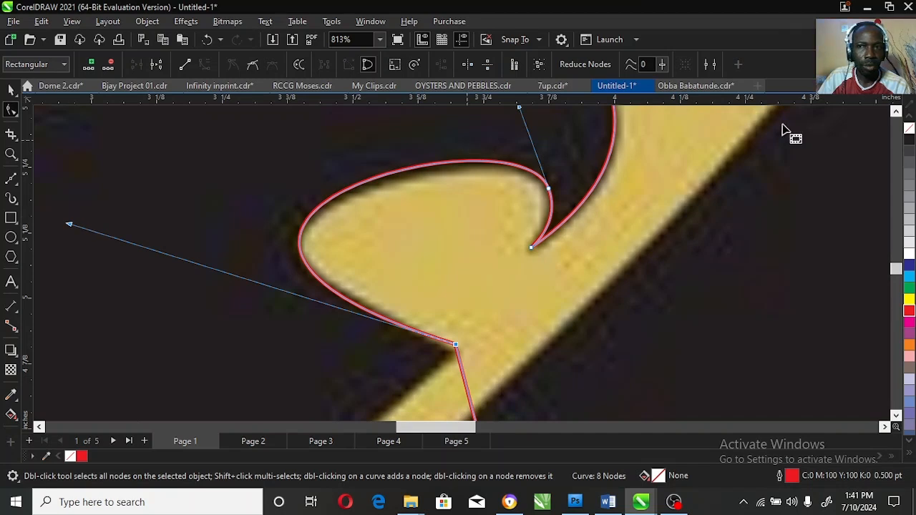
click(895, 113)
drag(519, 140, 520, 142)
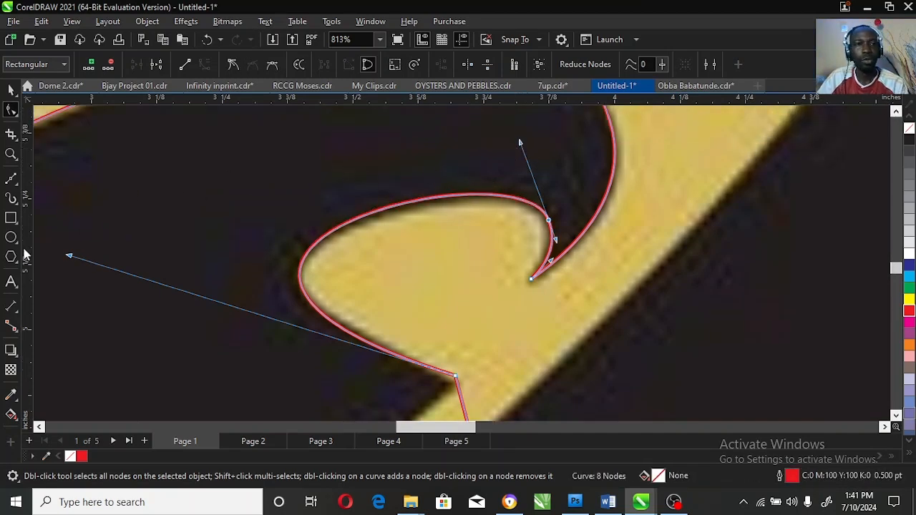
click(11, 153)
right_click(522, 312)
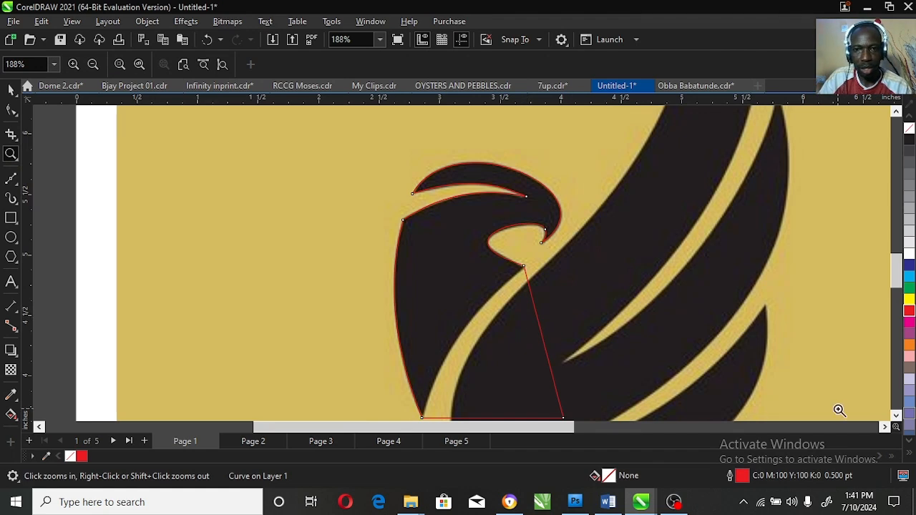
Step: Delete the bottom-right node and bow the remaining edge along the neck
click(895, 416)
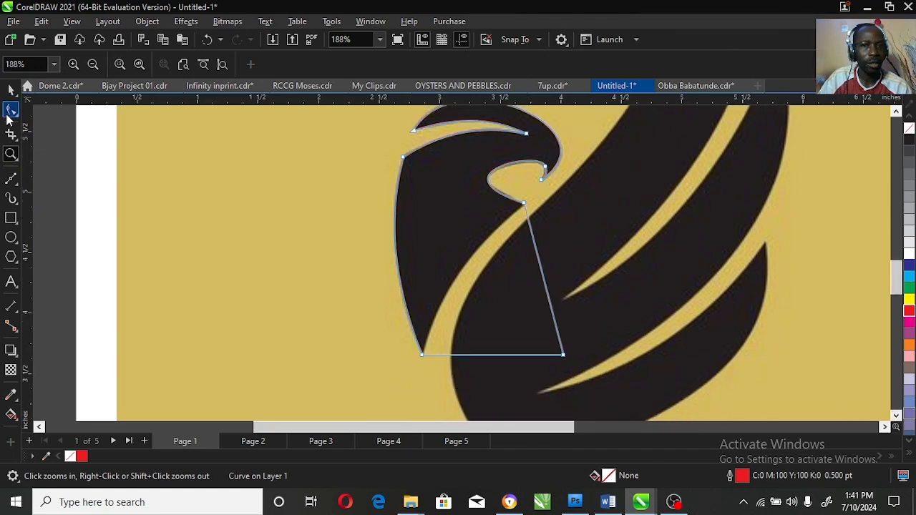
click(11, 109)
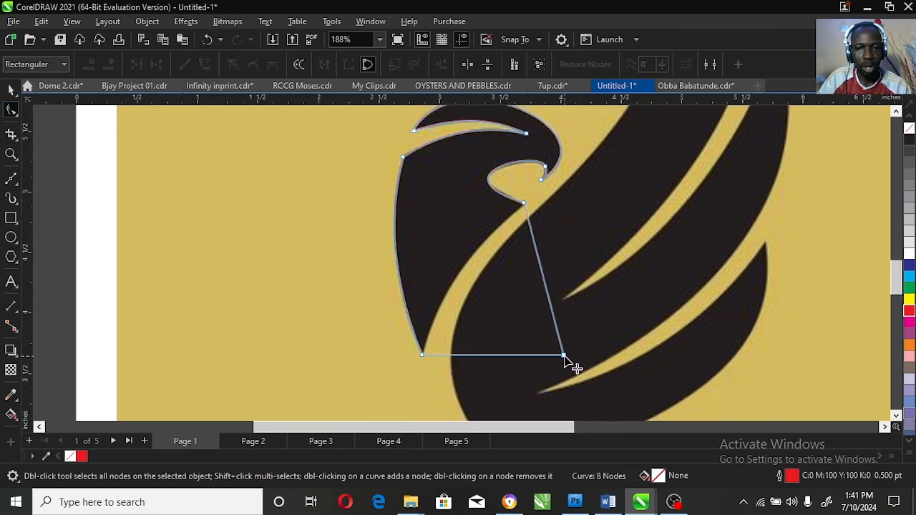
click(560, 355)
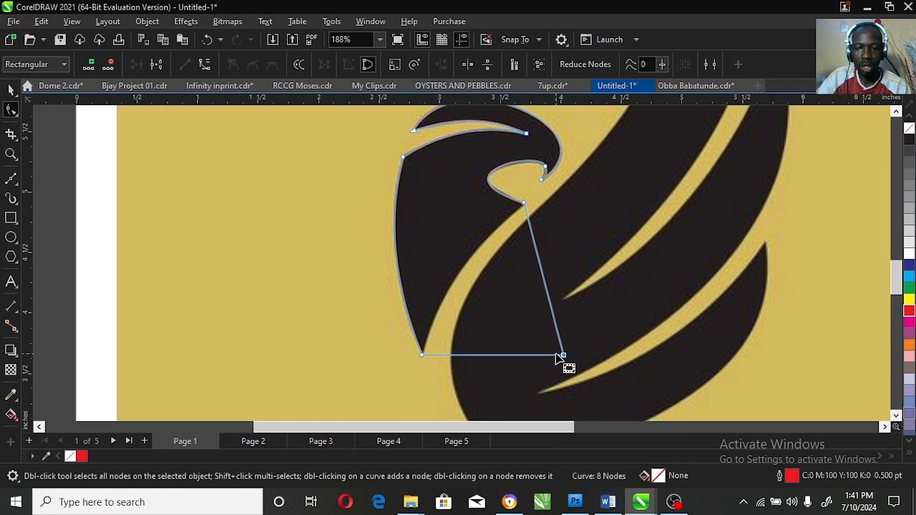
key(Delete)
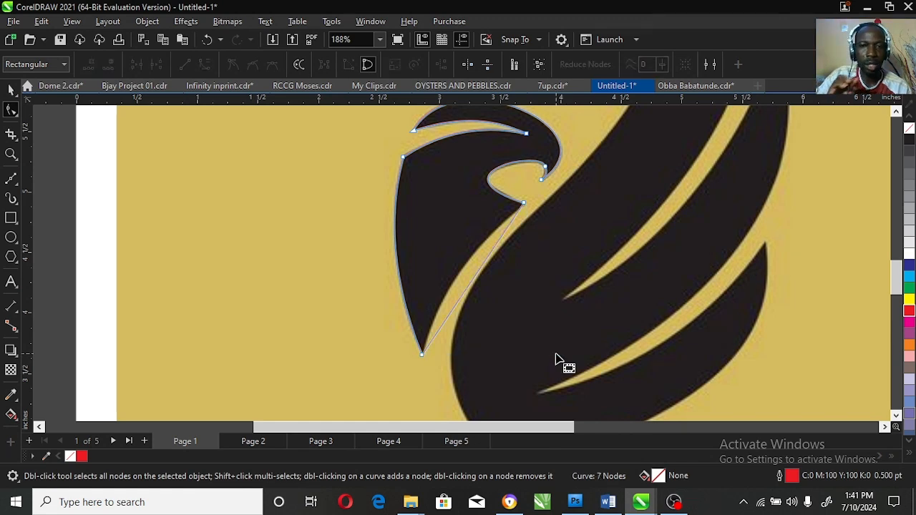
right_click(476, 276)
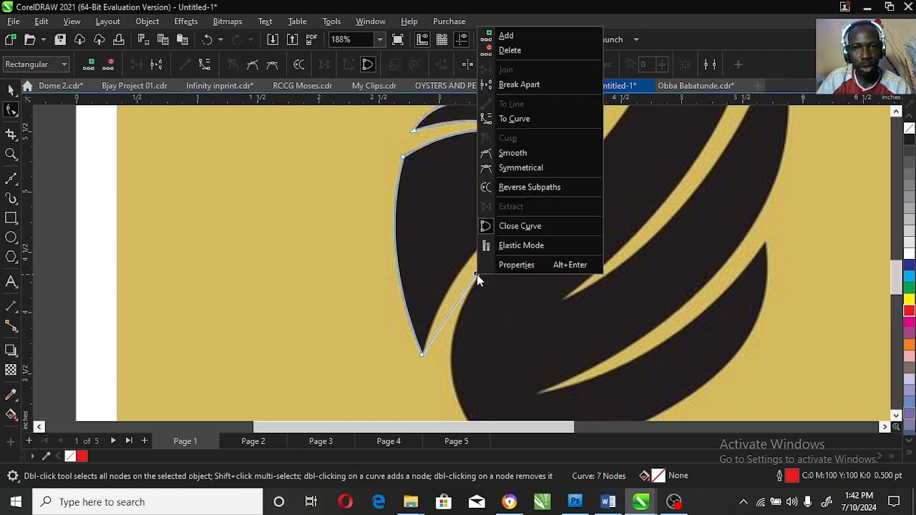
click(535, 120)
drag(477, 278, 458, 274)
Step: Fill the traced head shape solid red and zoom in on the logo
key(space)
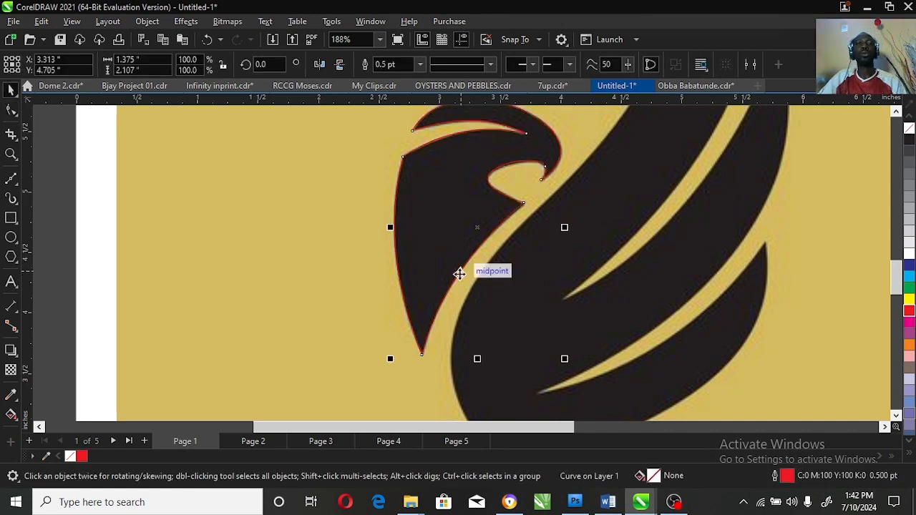
click(11, 155)
right_click(508, 293)
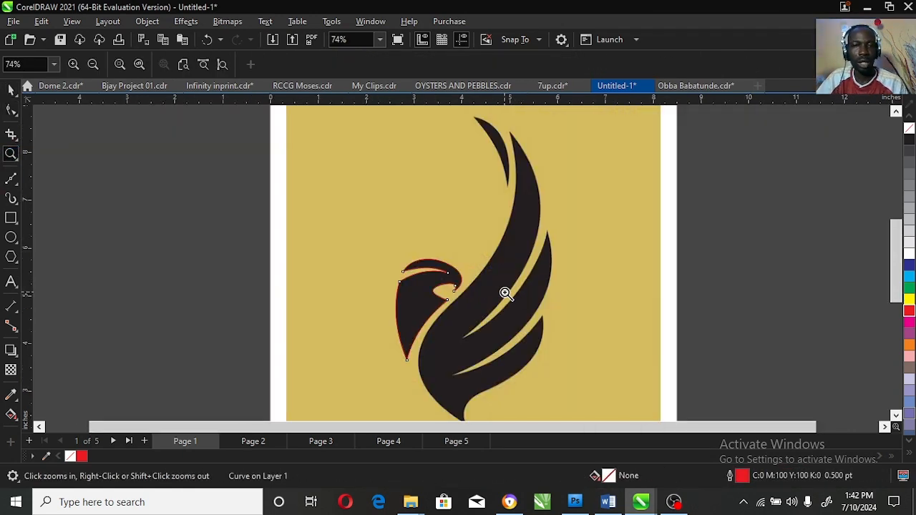
key(space)
click(908, 310)
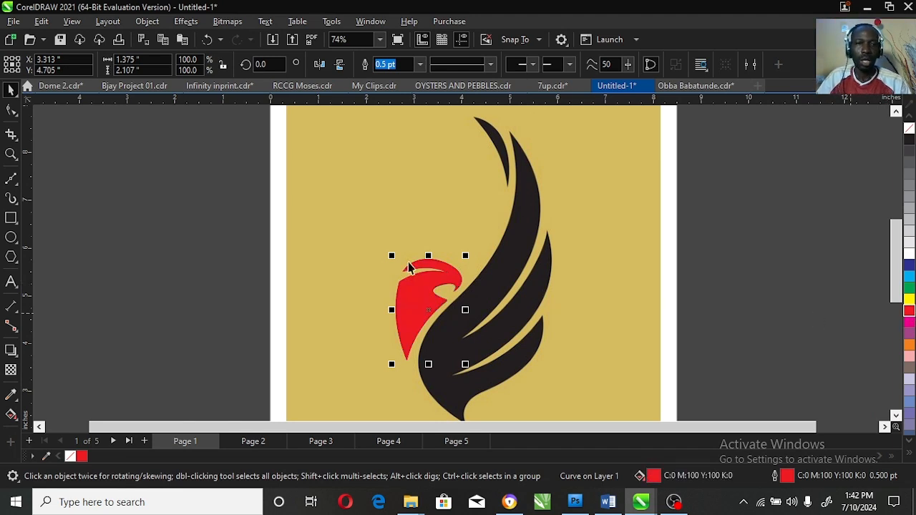
click(359, 128)
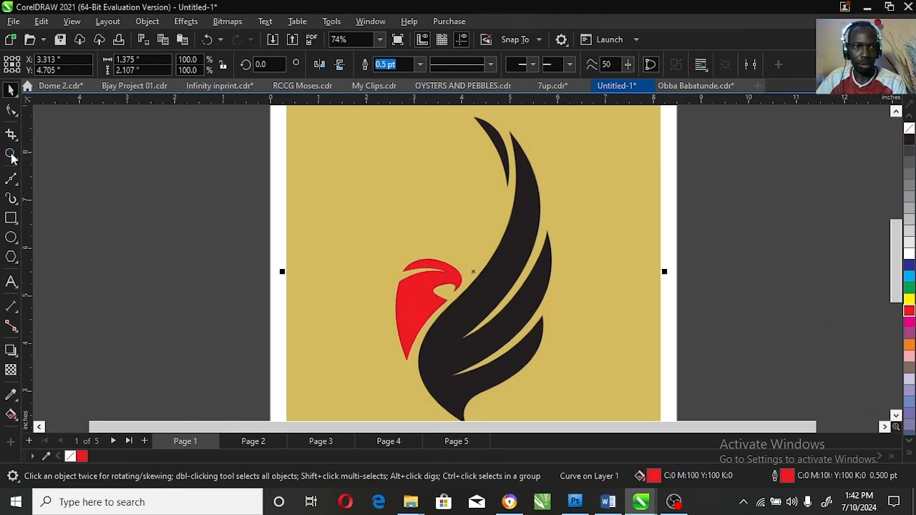
key(space)
drag(349, 168, 608, 416)
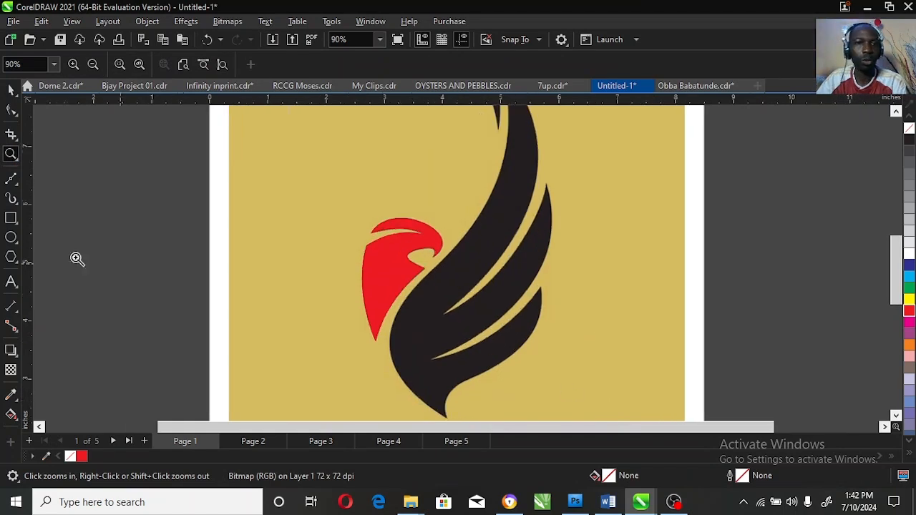
Step: Draw a tall rectangle over the bird's body, convert it to curves, and stretch its top-right corner toward the wing
click(10, 218)
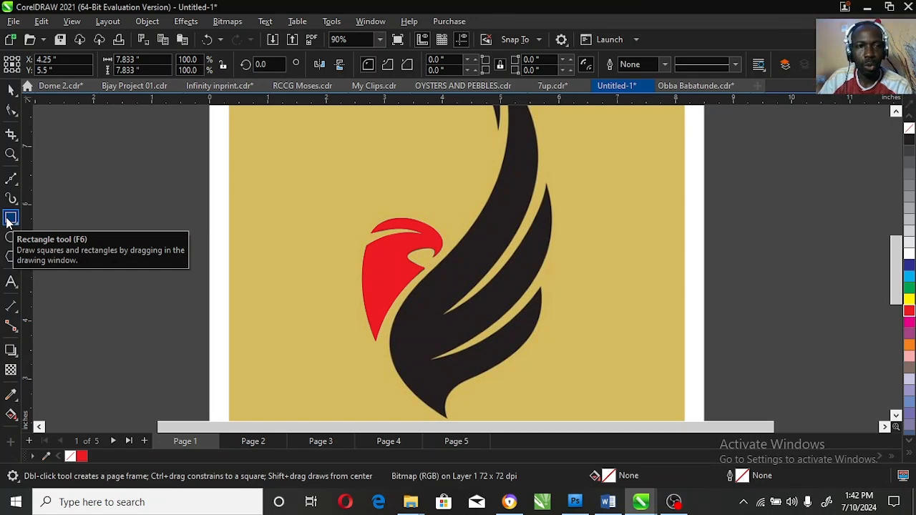
drag(389, 155, 447, 384)
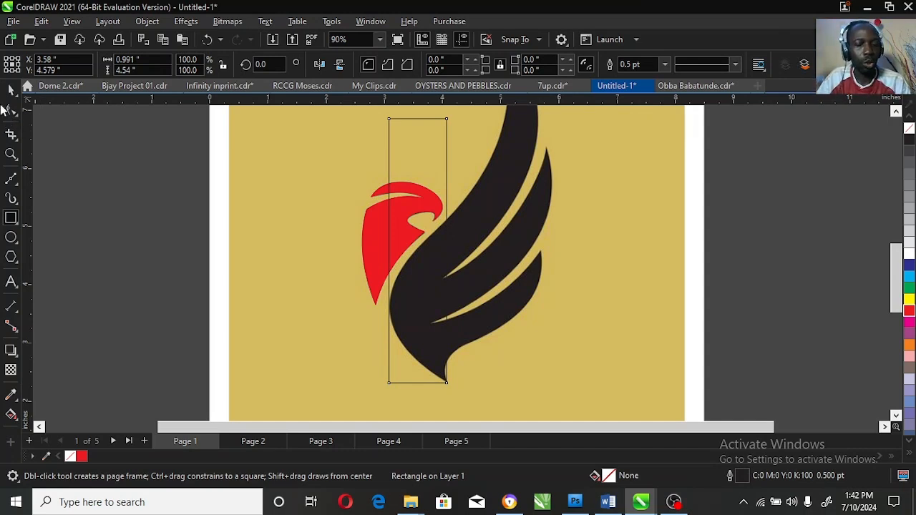
key(ctrl+q)
click(12, 110)
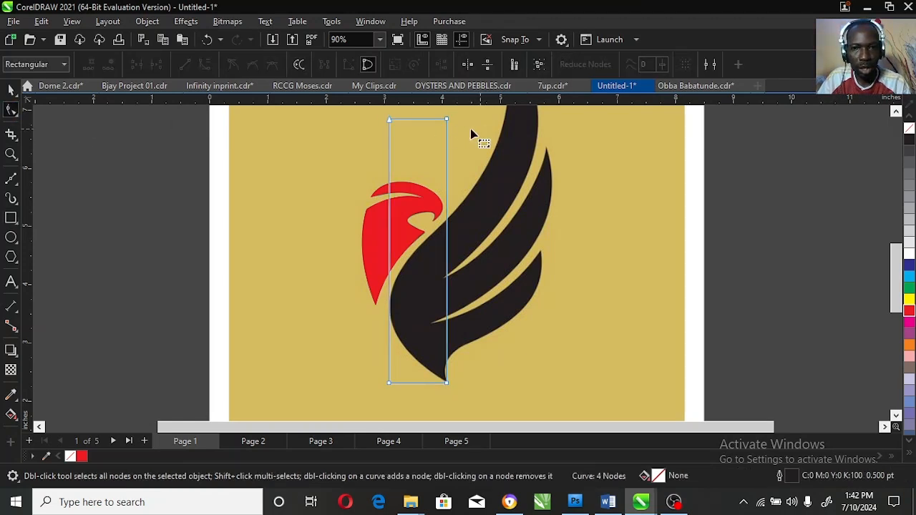
drag(447, 122, 542, 253)
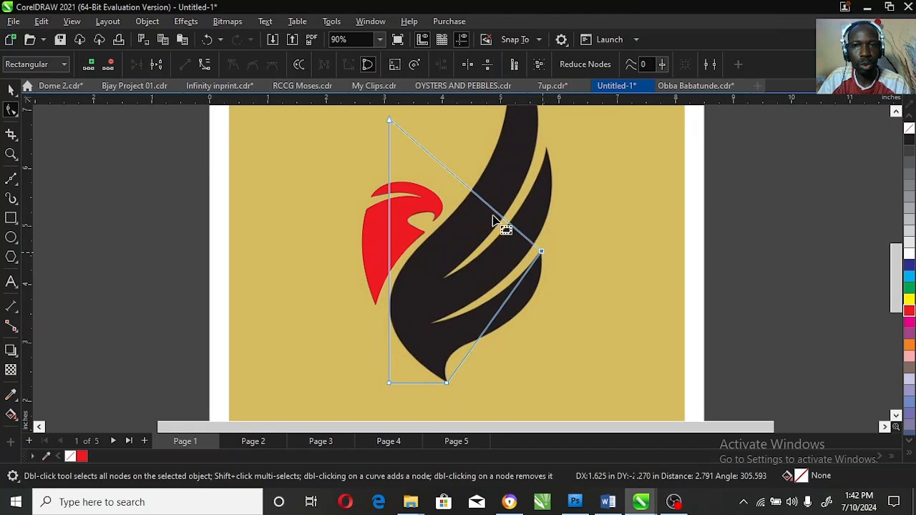
Step: Add a node out at the wing's right edge and move the outline's top point up to the wing tip
double_click(478, 196)
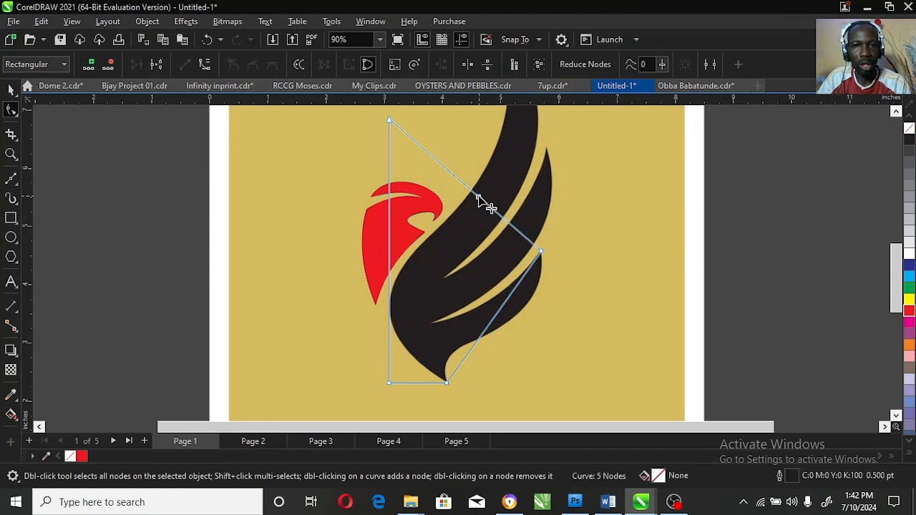
drag(478, 196, 546, 148)
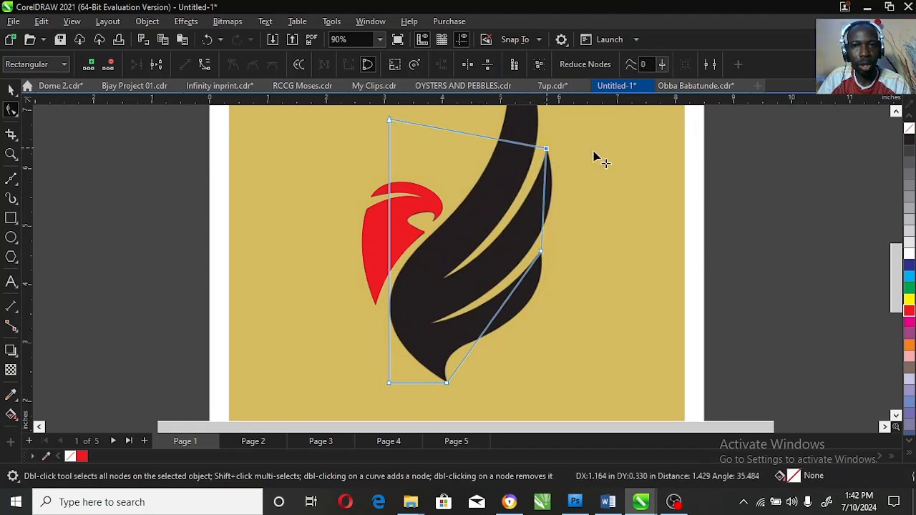
click(895, 112)
drag(389, 247, 502, 154)
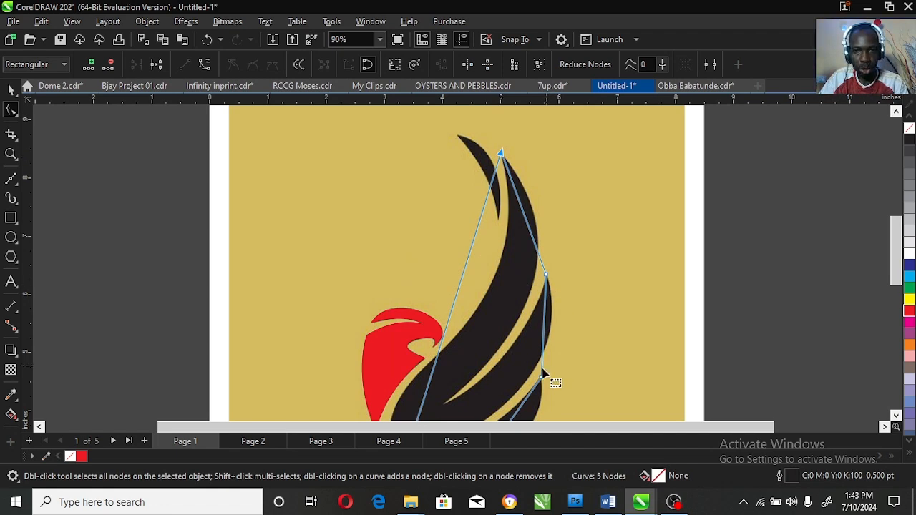
scroll(897, 418, down, 3)
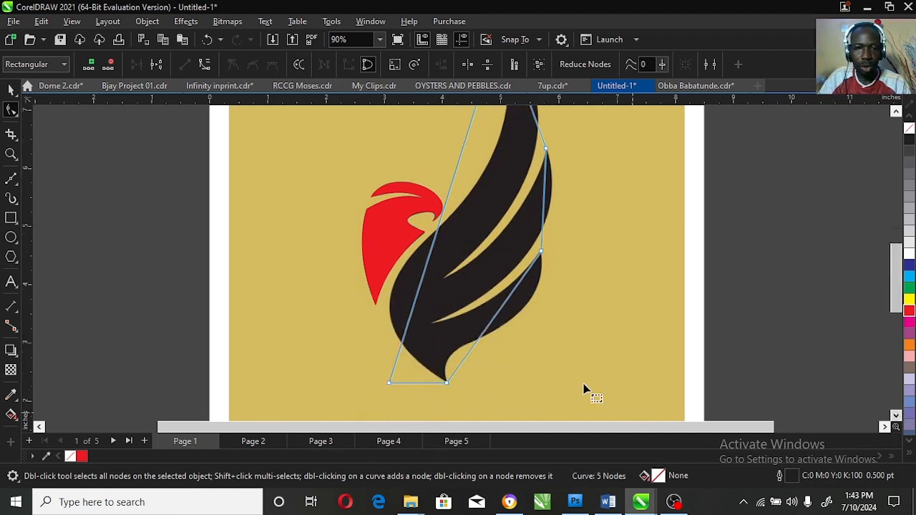
Step: Curve the lower-right segment so it hugs the black wing's lower edge
right_click(506, 306)
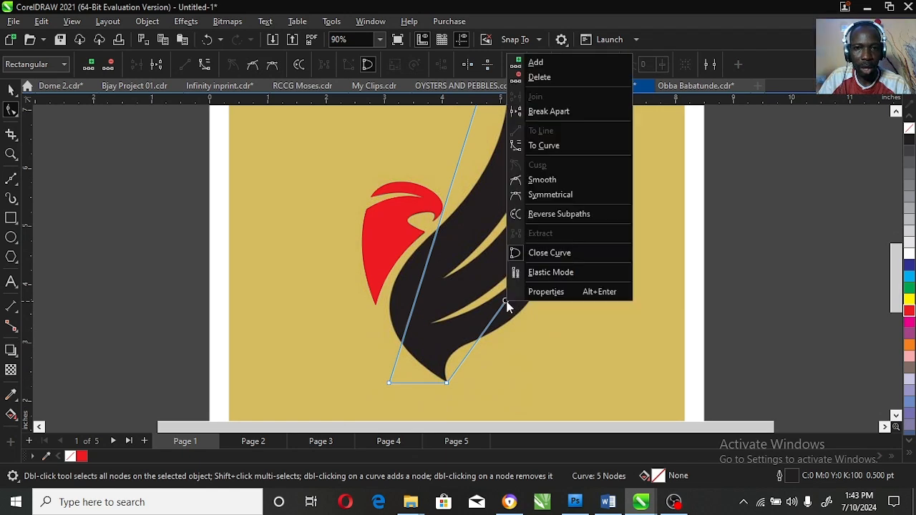
click(572, 147)
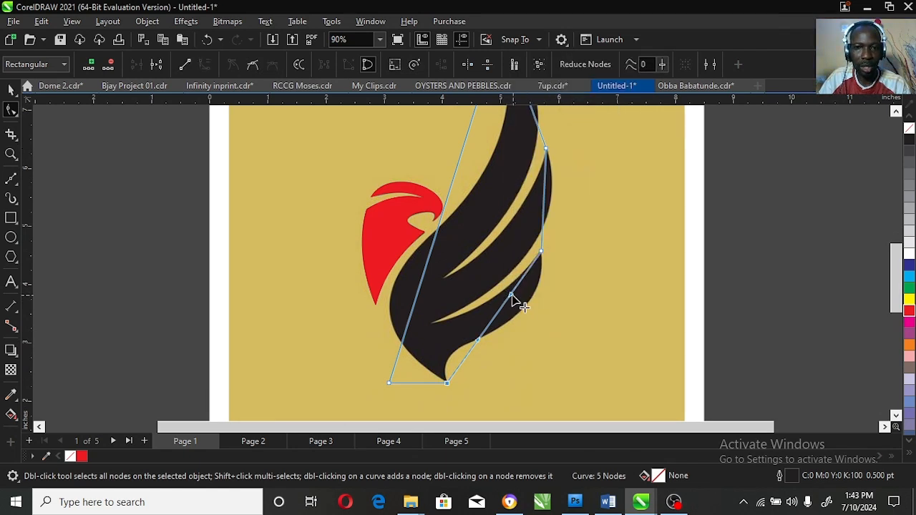
drag(519, 310, 551, 327)
drag(479, 343, 423, 331)
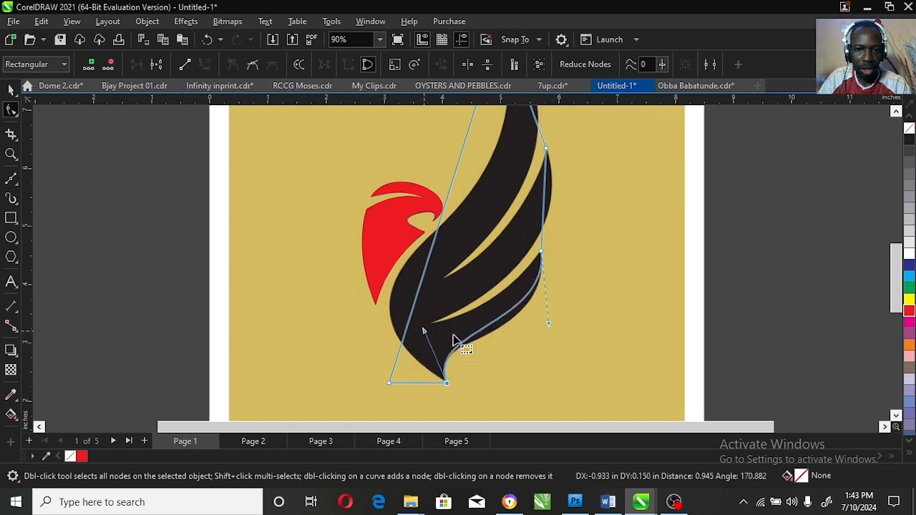
drag(549, 328, 547, 347)
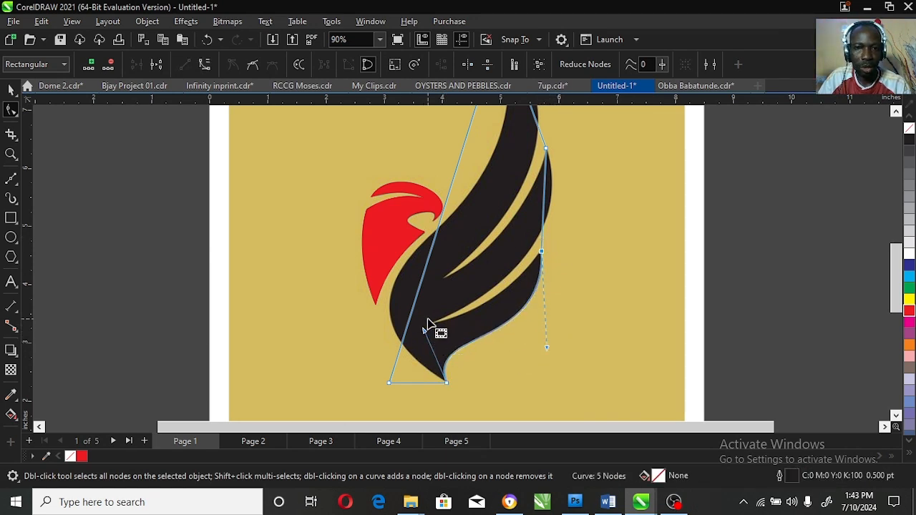
Step: Pull the outline into the lower feather gap and curve the segment above the notch along the feather
click(542, 236)
drag(543, 239, 430, 325)
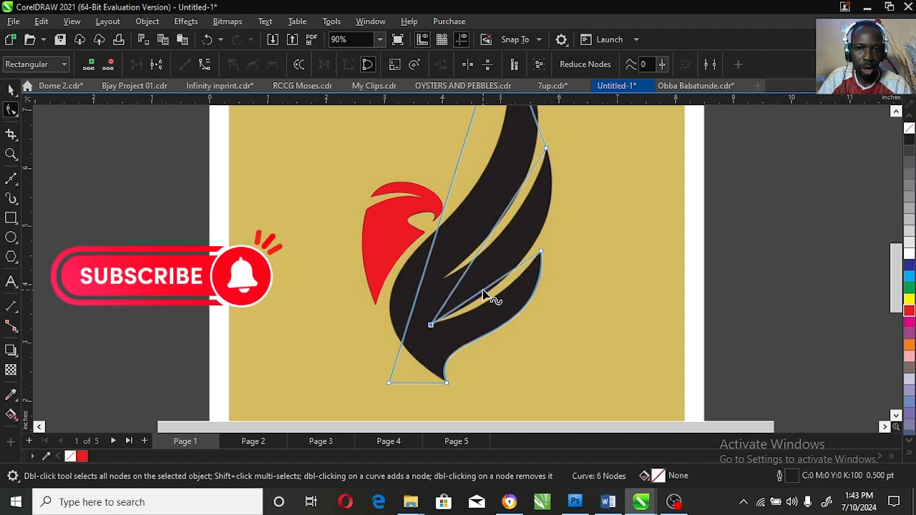
click(483, 290)
right_click(483, 292)
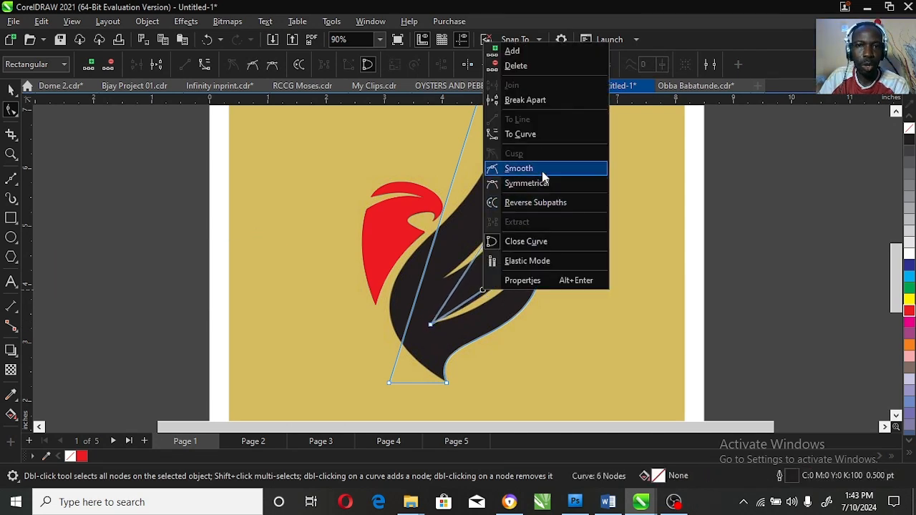
click(534, 134)
mouse_move(486, 300)
mouse_down()
mouse_move(496, 310)
mouse_move(494, 302)
mouse_up()
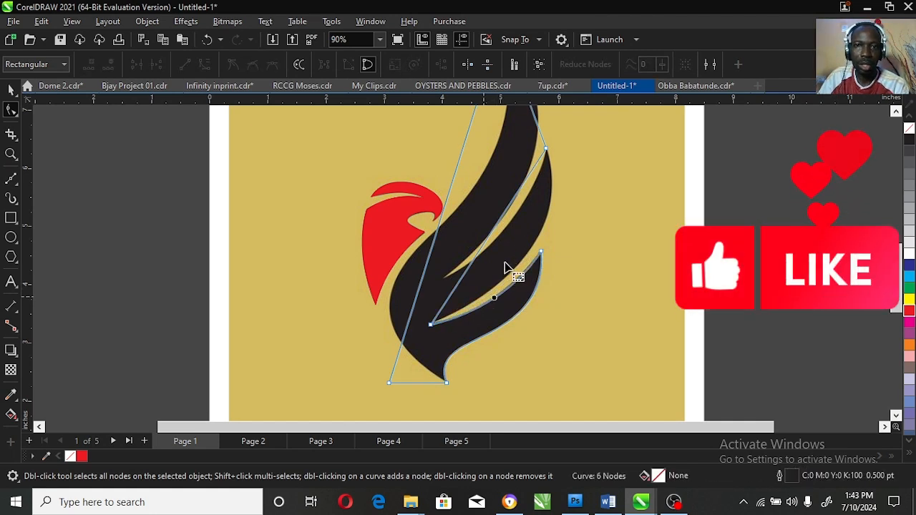
Step: Curve the next straight segment along the feather's inner edge
click(499, 229)
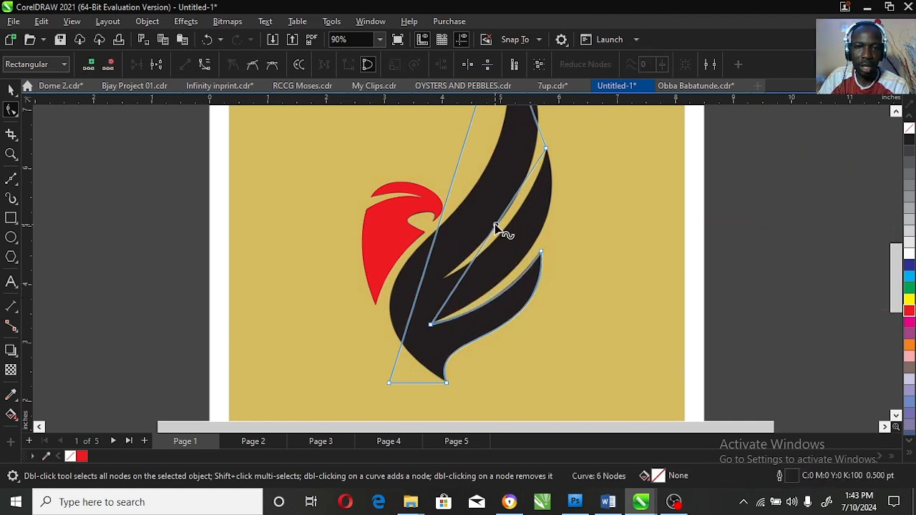
right_click(496, 227)
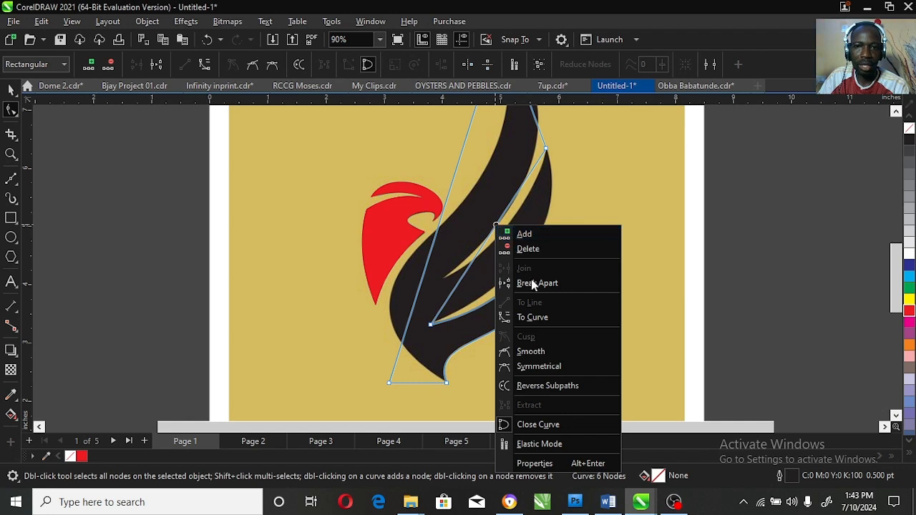
click(545, 318)
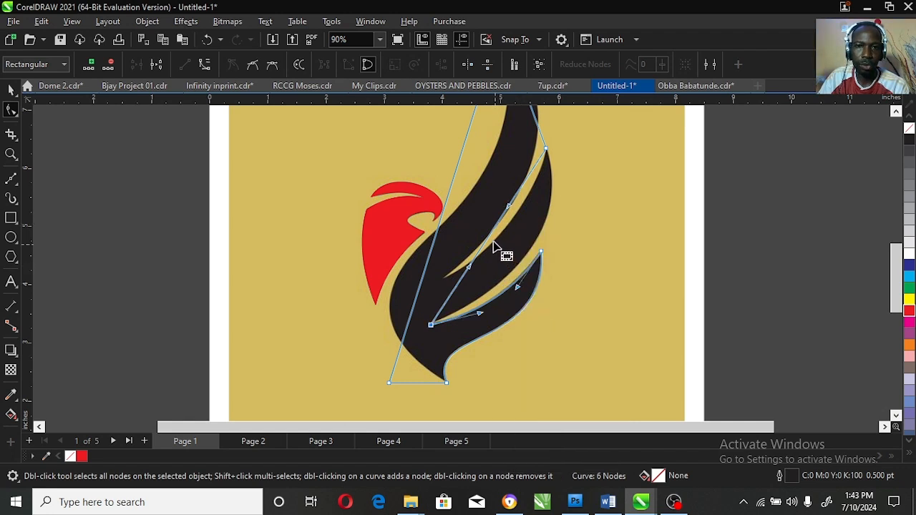
drag(489, 235, 533, 244)
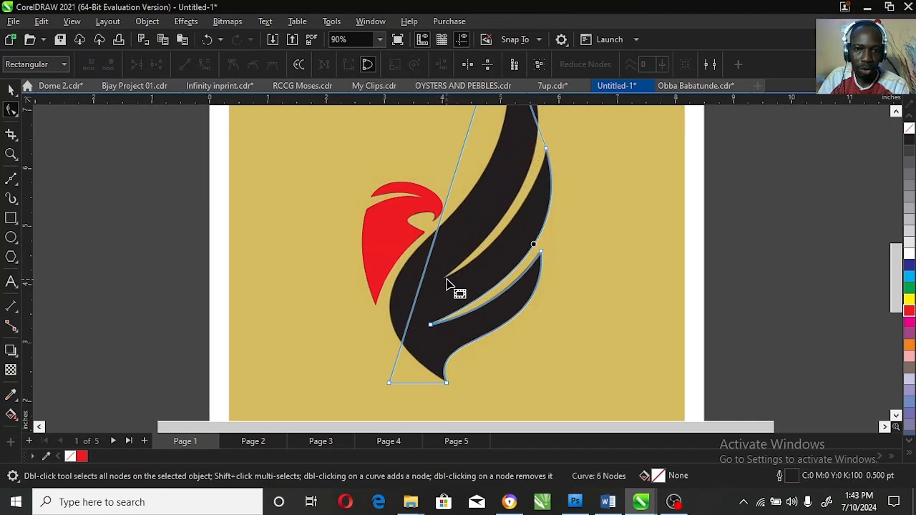
Step: Add a node dipping into the upper feather gap and curve the upper segment along its edge
double_click(536, 123)
drag(536, 123, 441, 280)
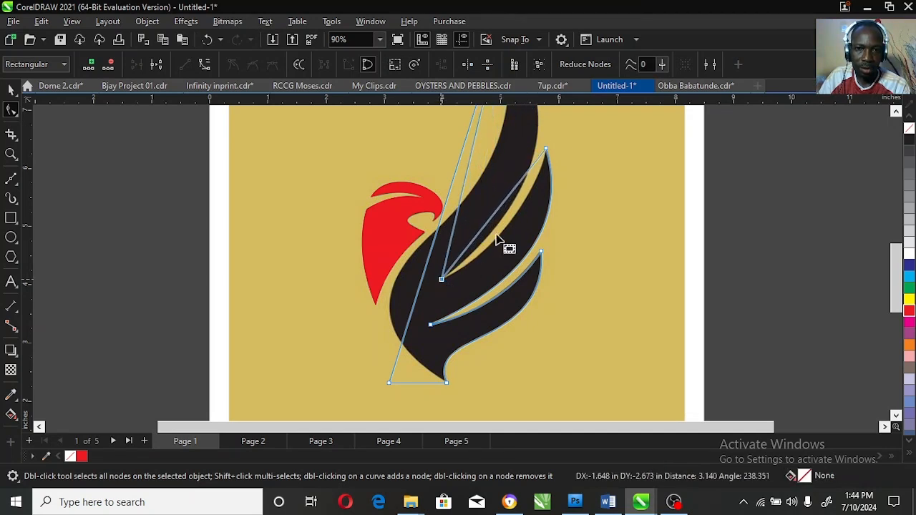
right_click(502, 204)
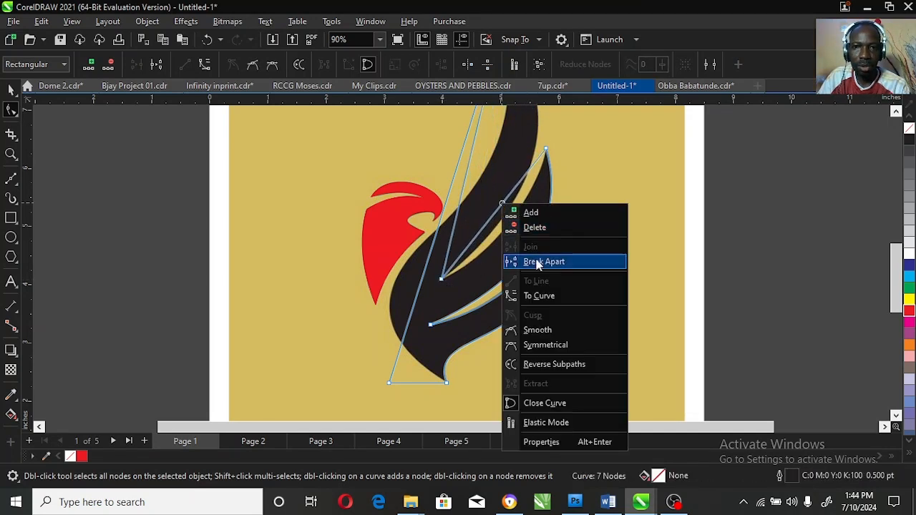
click(548, 298)
drag(491, 219, 507, 228)
click(895, 113)
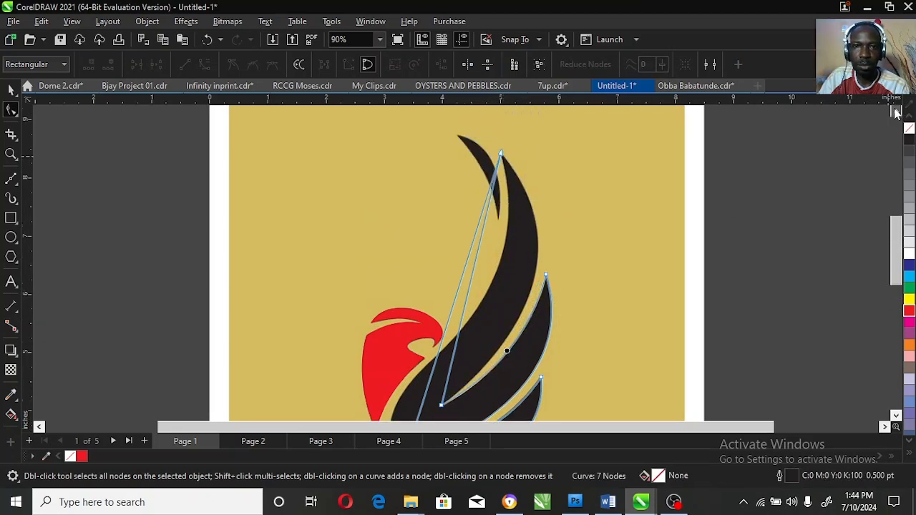
Step: Curve the long segment beside the upper feather so it follows that feather's edge
click(472, 277)
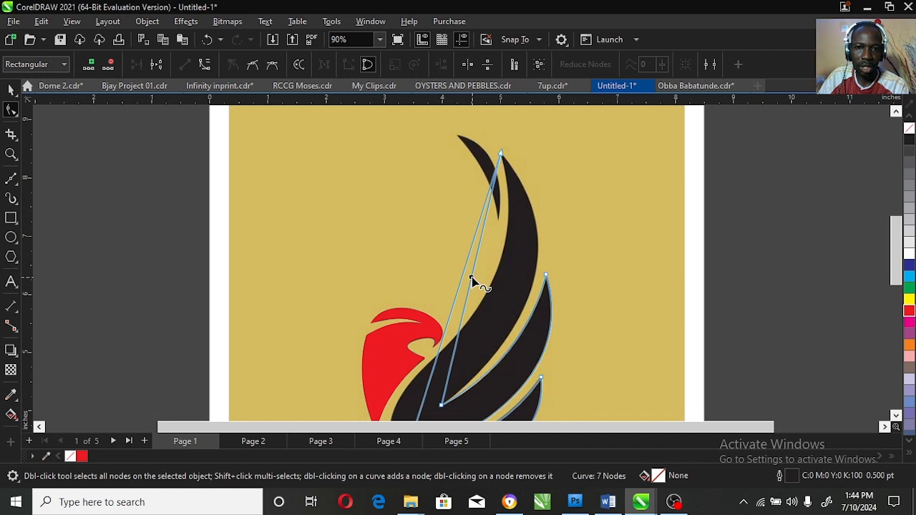
right_click(472, 278)
click(536, 121)
drag(473, 279, 534, 277)
click(465, 266)
Step: Convert the left segment to a curve and bend it along the wing's lower swoosh edge
right_click(464, 266)
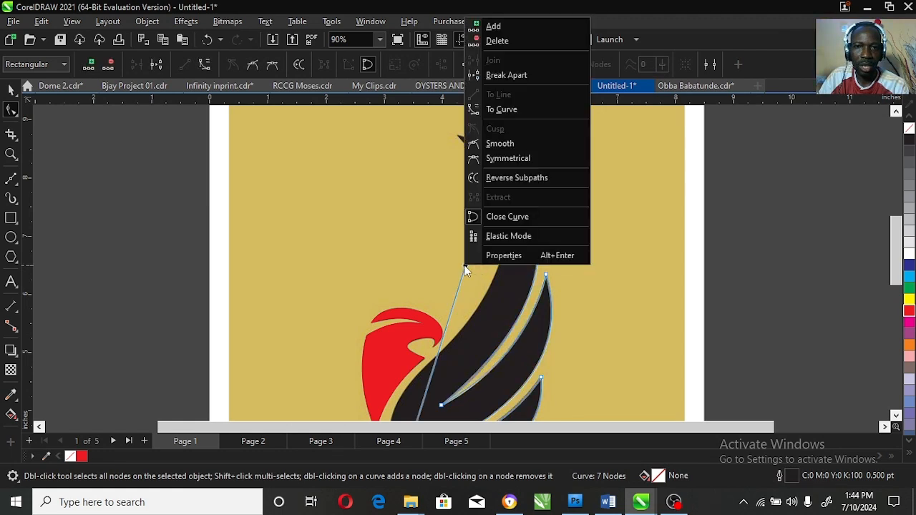
click(502, 109)
drag(466, 272, 545, 305)
drag(427, 390, 336, 380)
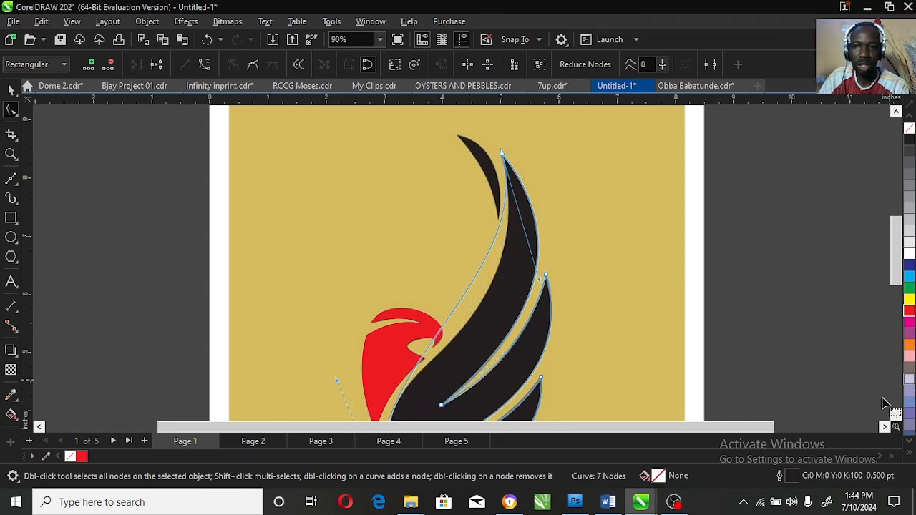
scroll(903, 413, down, 3)
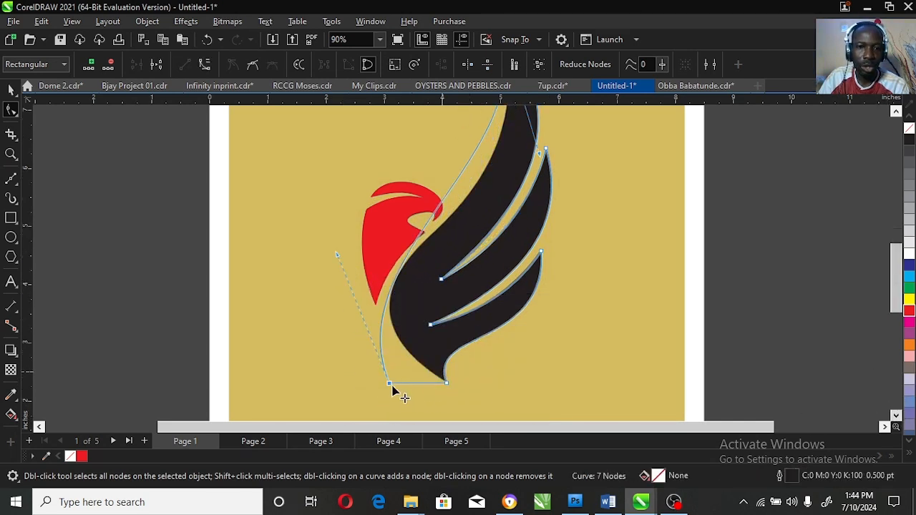
click(391, 386)
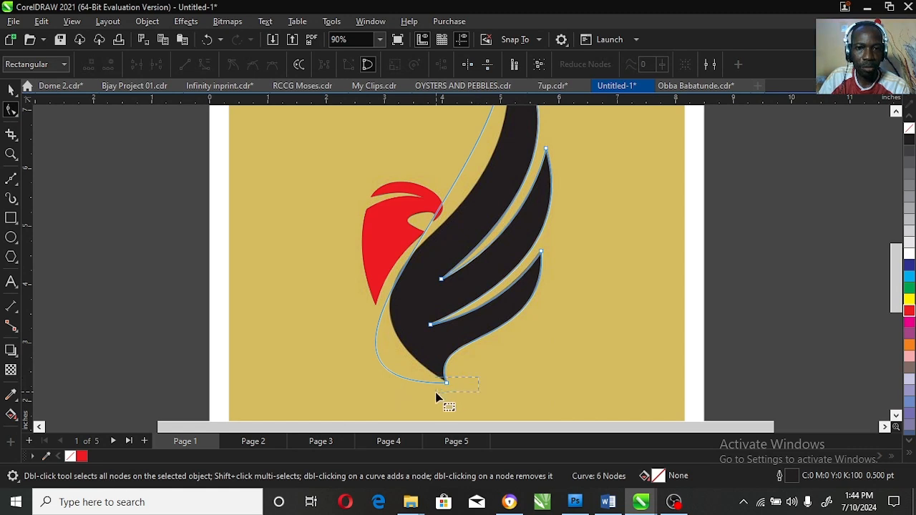
drag(437, 391, 435, 392)
drag(247, 383, 279, 287)
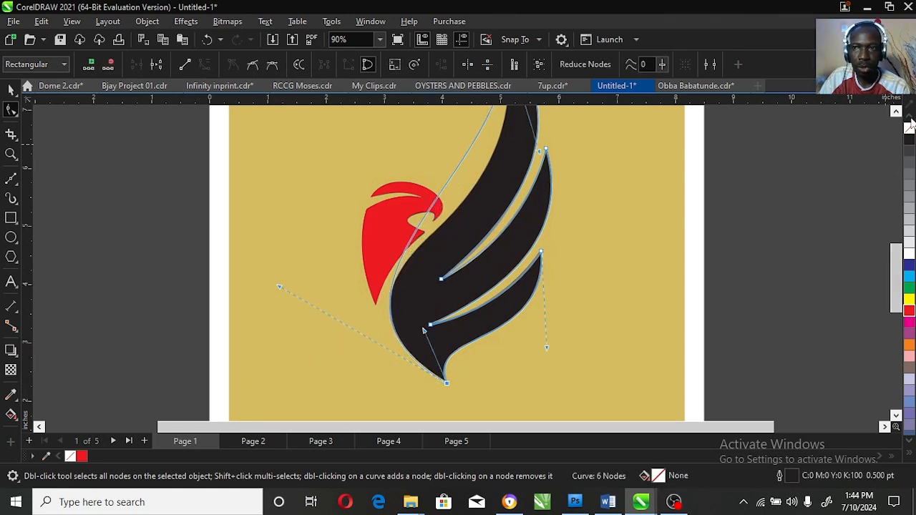
Step: Fine-tune the control handles so the lower curve and upper prong match the reference bird
click(896, 112)
drag(539, 214, 566, 275)
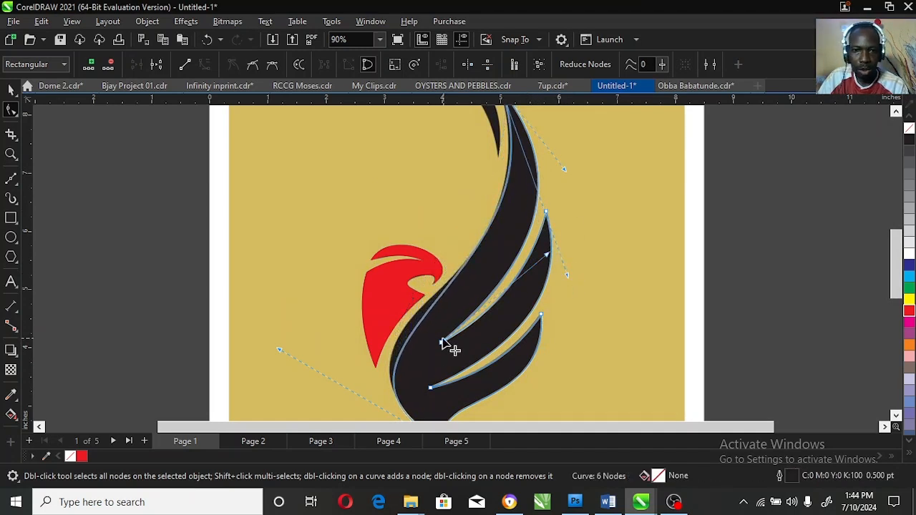
drag(278, 349, 270, 326)
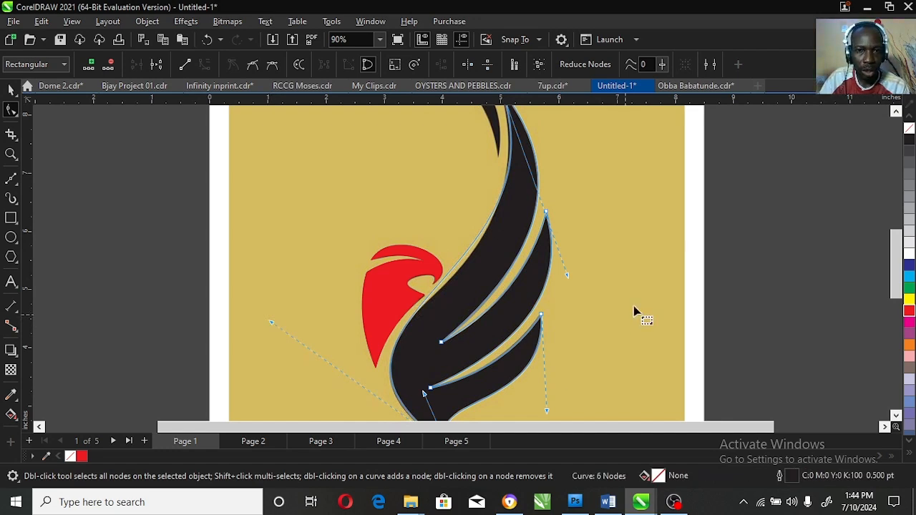
click(895, 112)
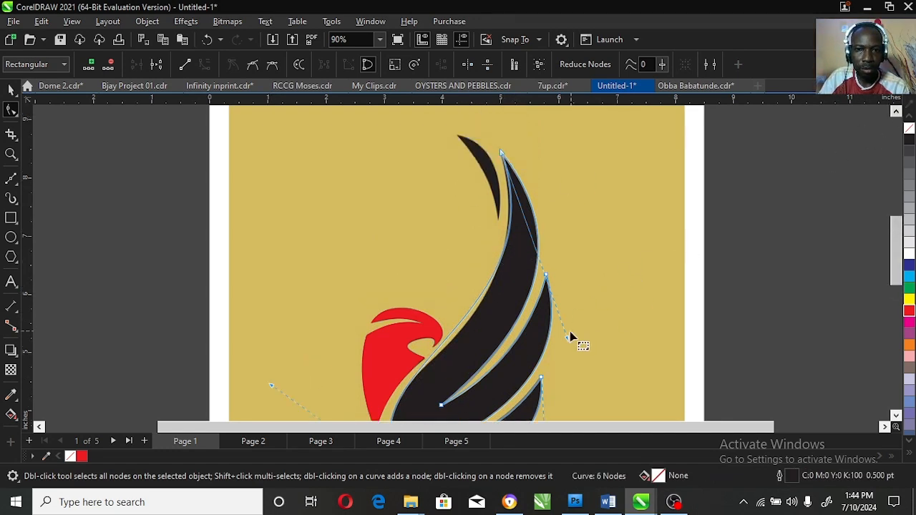
drag(566, 340, 557, 371)
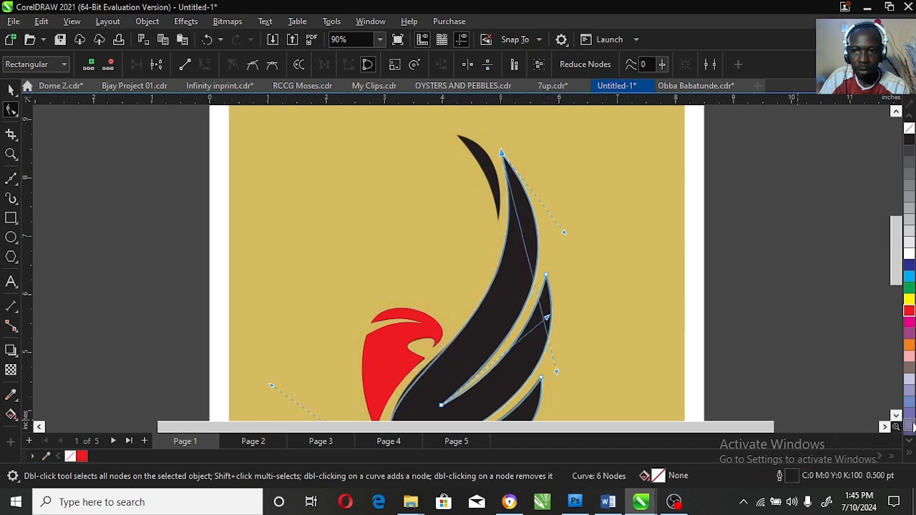
scroll(900, 424, down, 1)
mouse_move(272, 294)
mouse_down()
mouse_move(273, 282)
mouse_move(270, 289)
mouse_up()
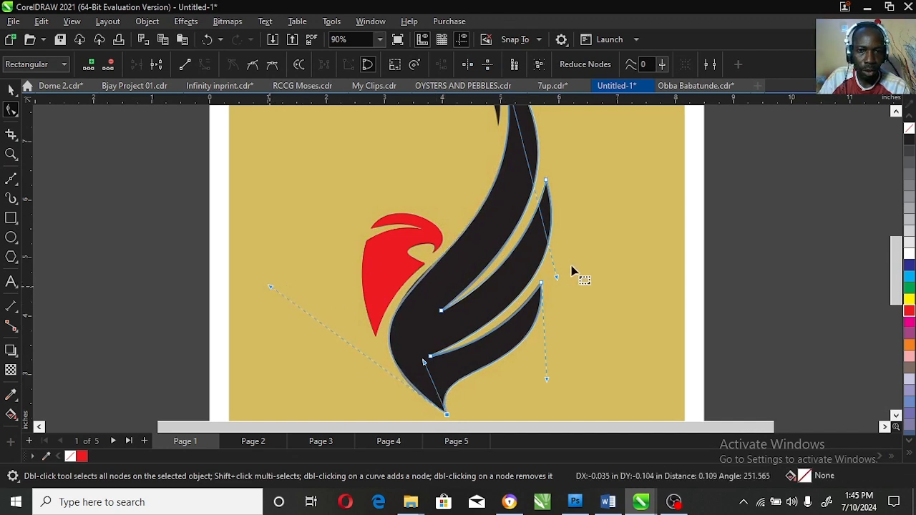
drag(556, 278, 563, 263)
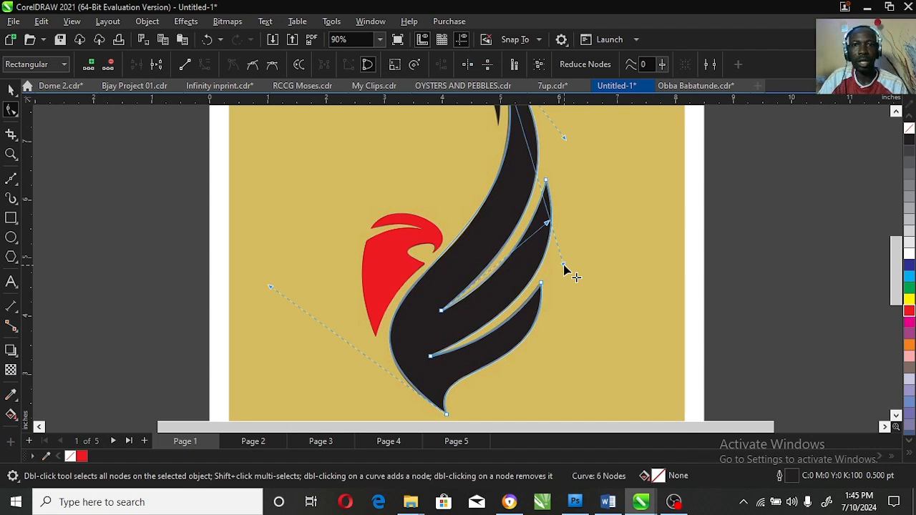
click(895, 112)
click(896, 112)
click(896, 111)
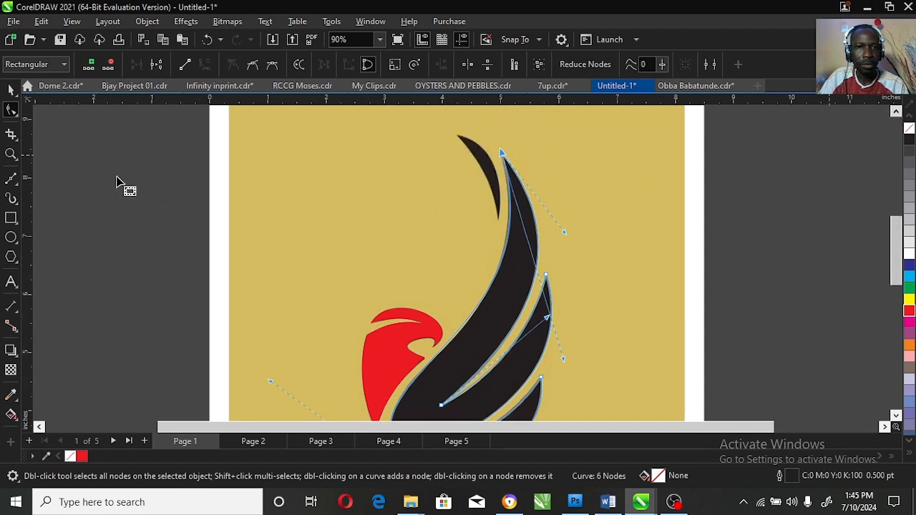
Step: Fill the traced wing with cyan and remove the red head's outline
scroll(551, 292, down, 1)
key(space)
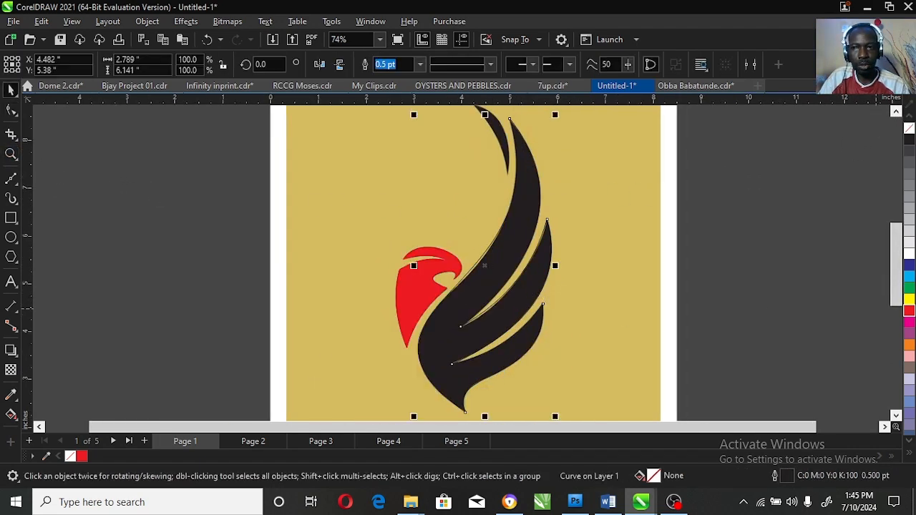
click(909, 277)
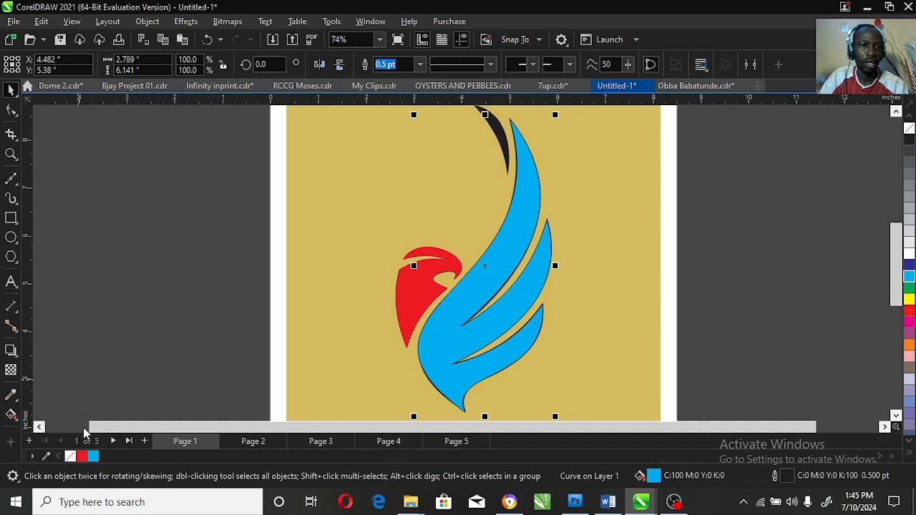
click(411, 302)
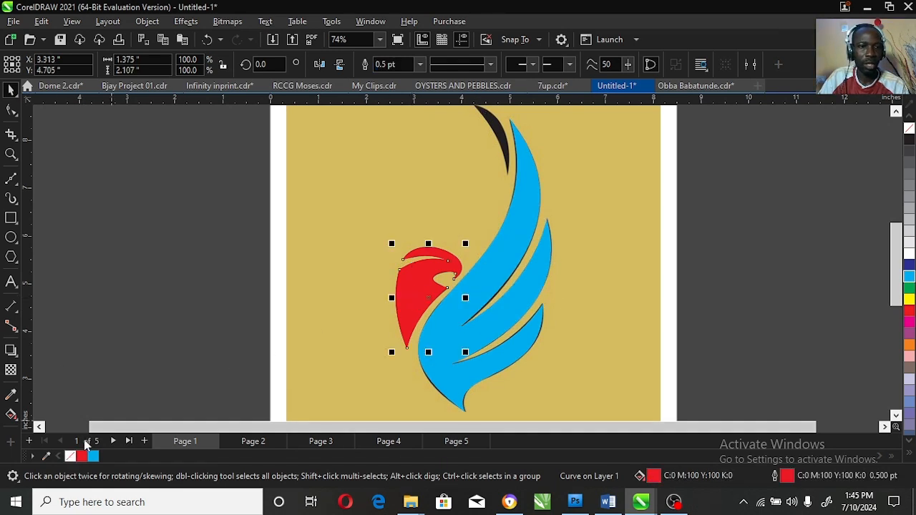
right_click(909, 128)
drag(896, 246, 896, 231)
Step: Zoom in on the thin top sliver and draw a straight Bézier line from its tip to its bottom point
click(11, 154)
click(506, 226)
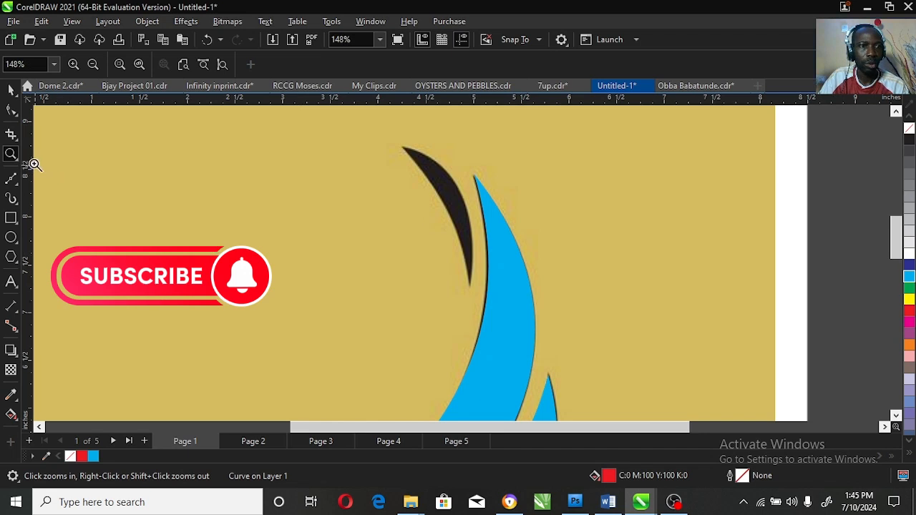
click(11, 179)
click(404, 146)
click(470, 287)
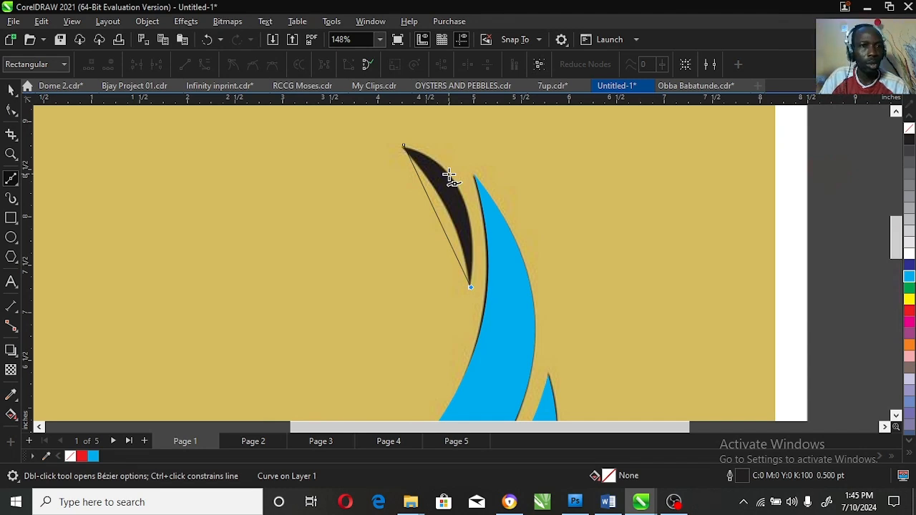
Step: Replace the line with a rectangle over the sliver, convert it to curves, and delete a corner, leaving a triangle
key(ctrl+z)
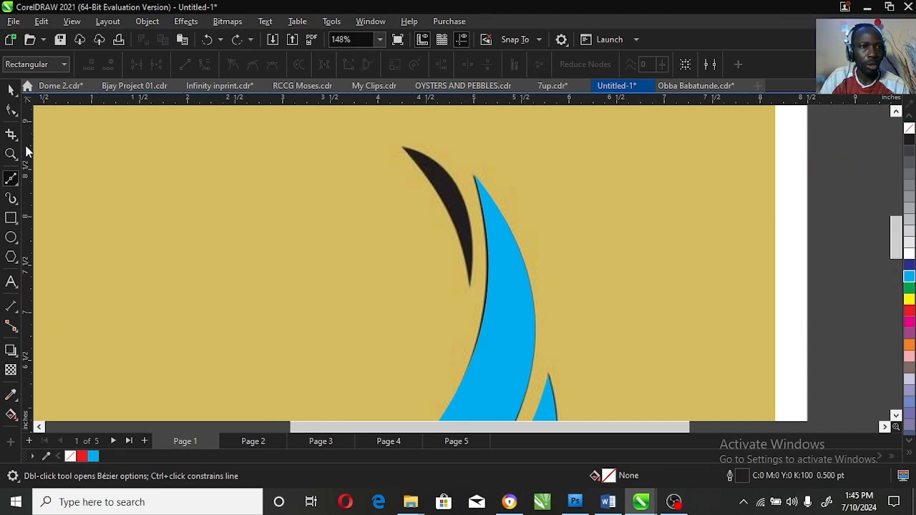
click(12, 217)
drag(439, 222, 474, 291)
click(10, 108)
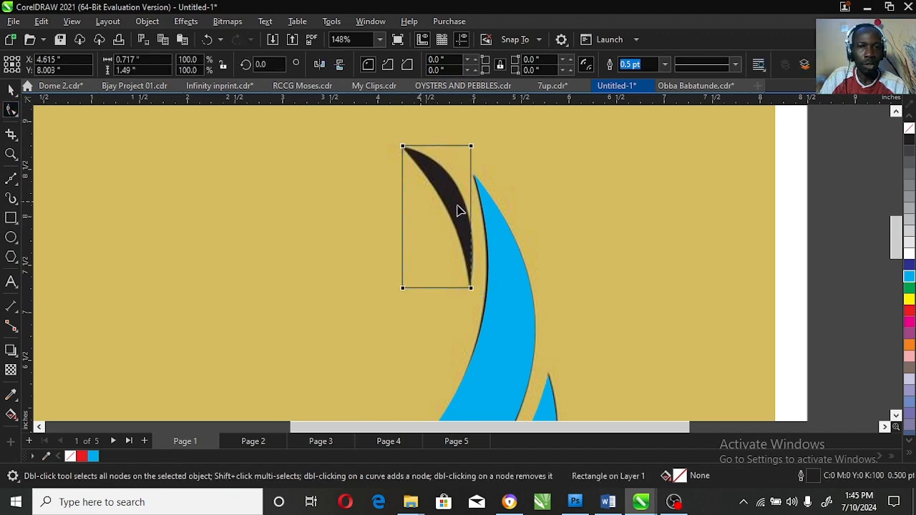
key(ctrl+q)
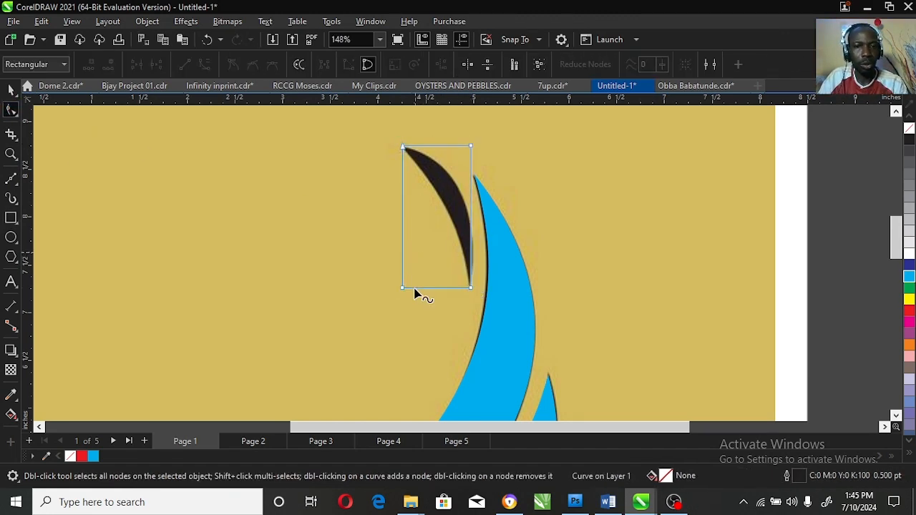
double_click(404, 287)
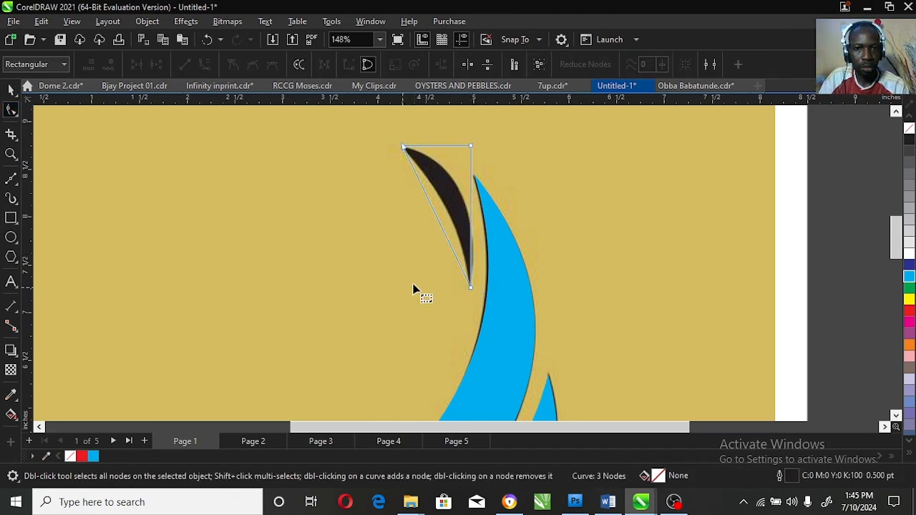
Step: Curve the triangle's edges and drop the top-right node so the shape follows the sliver's bow
right_click(438, 224)
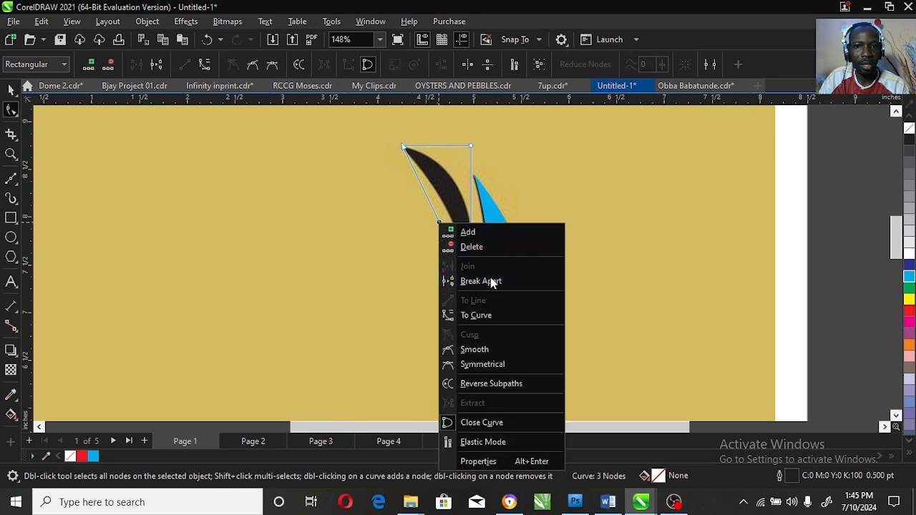
click(490, 316)
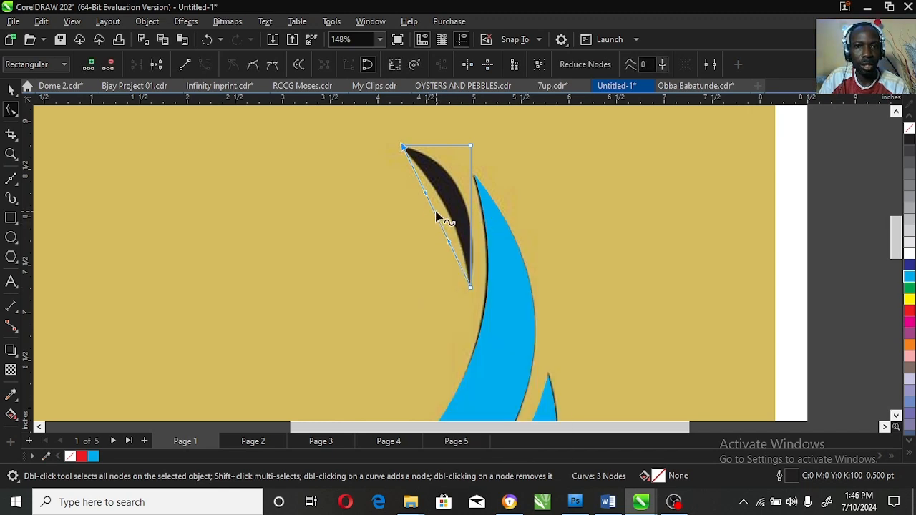
drag(435, 211, 450, 215)
double_click(471, 147)
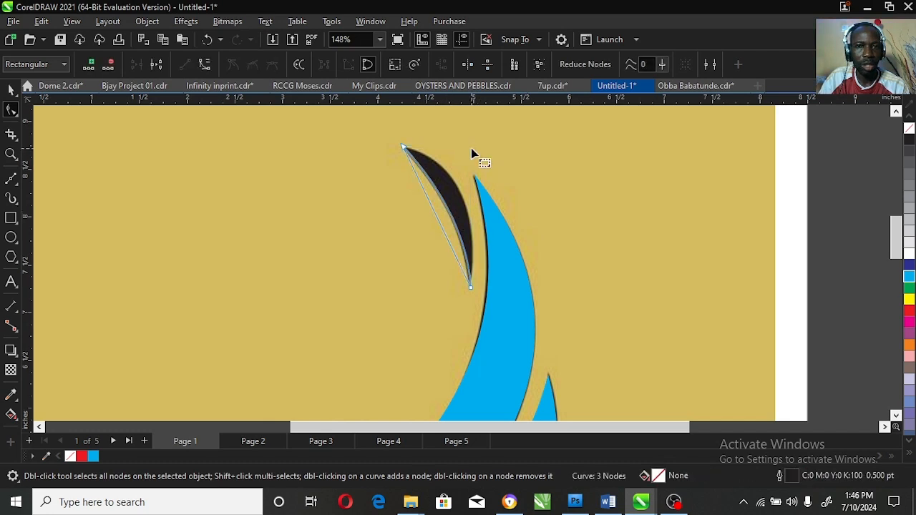
right_click(435, 216)
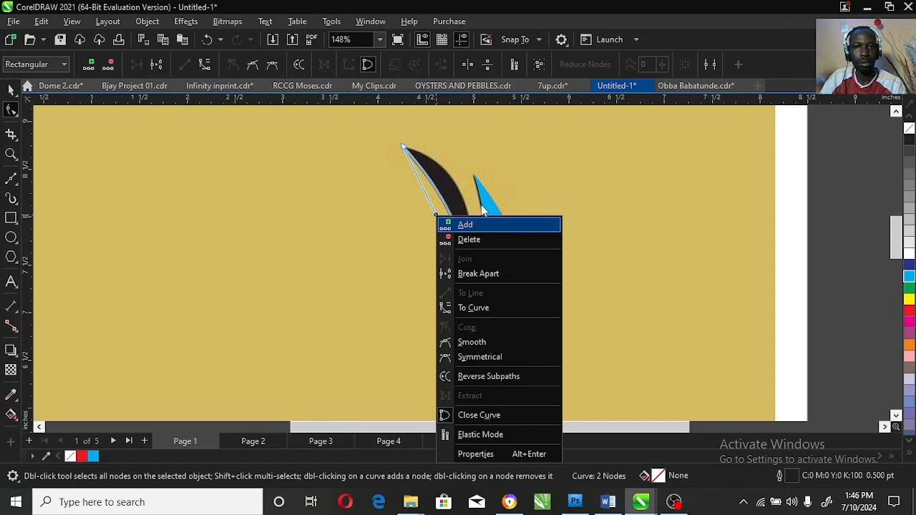
key(c)
drag(443, 234, 462, 198)
Step: Fill the sliver shape red and zoom back out to the whole bird
key(space)
click(80, 456)
click(10, 154)
right_click(504, 259)
right_click(513, 270)
key(space)
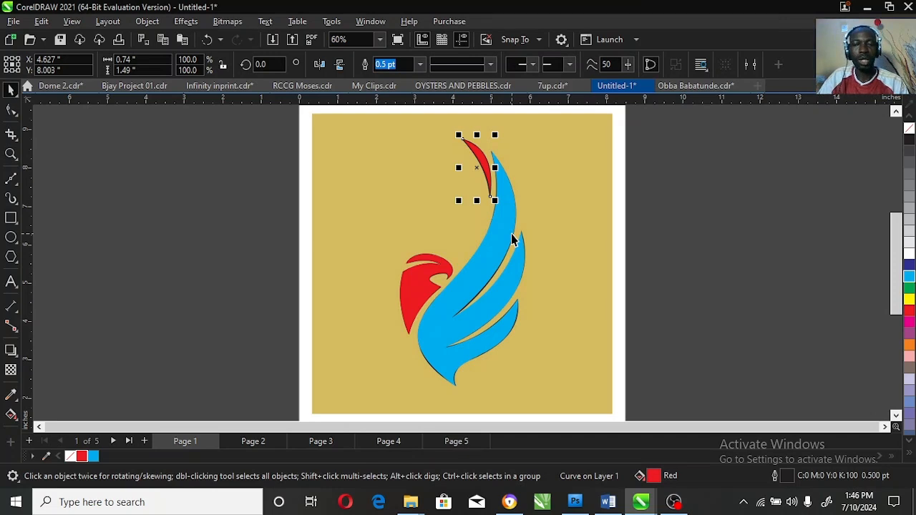
Step: Remove the sliver's outline, move the three coloured shapes right, and move the gold bitmap left
right_click(70, 456)
shift+click(432, 292)
shift+click(492, 269)
drag(496, 272, 624, 284)
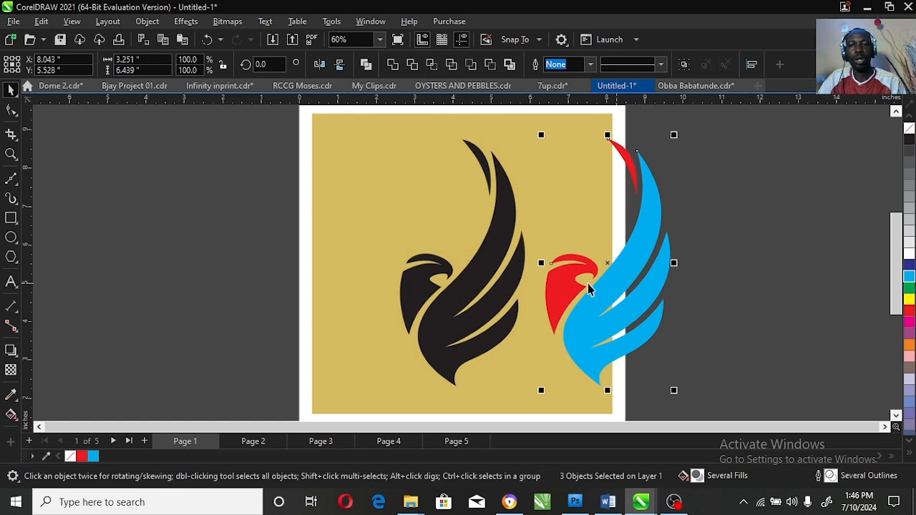
click(563, 213)
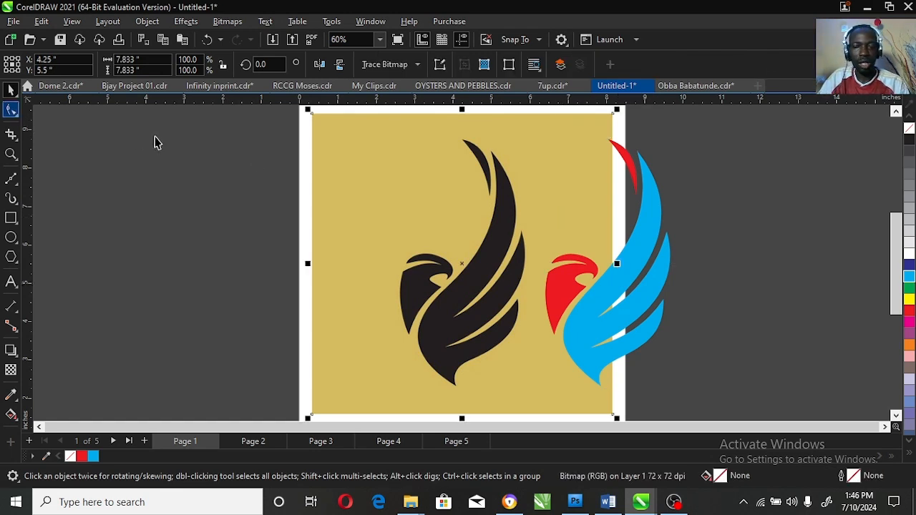
drag(454, 256, 279, 257)
Step: Draw a square around the coloured bird and fill it black
click(11, 217)
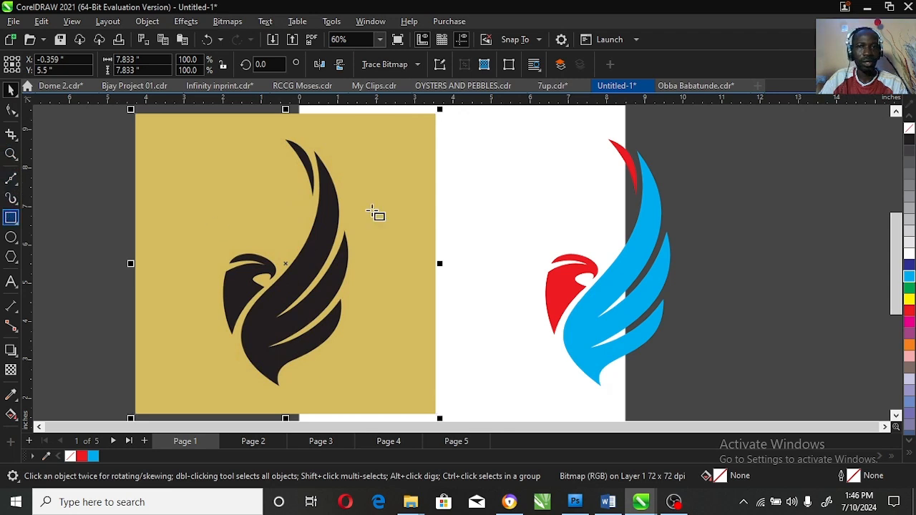
drag(452, 114, 781, 373)
key(space)
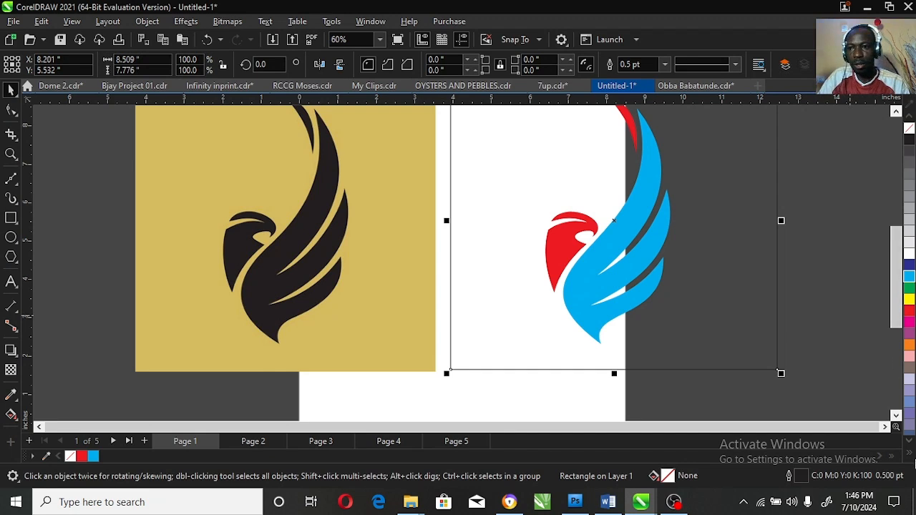
click(910, 455)
click(899, 236)
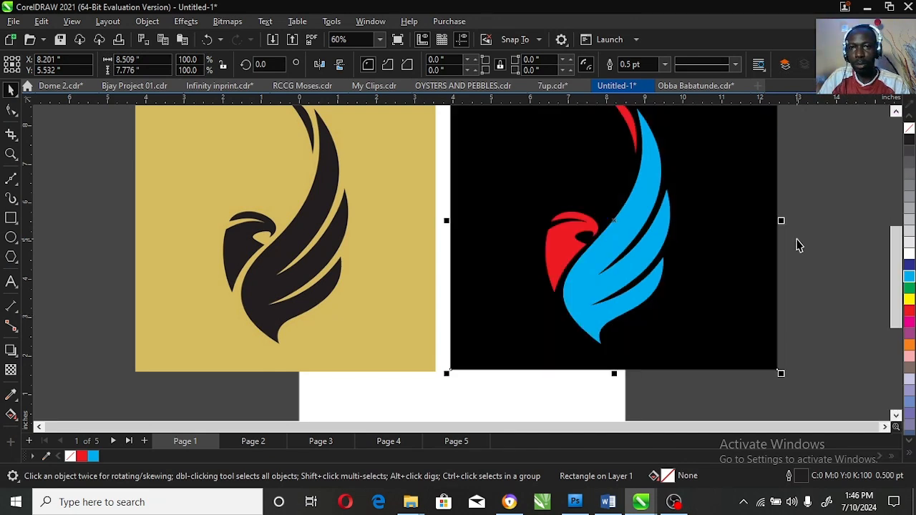
Step: Select both logos and zoom to fit them in view
click(10, 154)
right_click(660, 285)
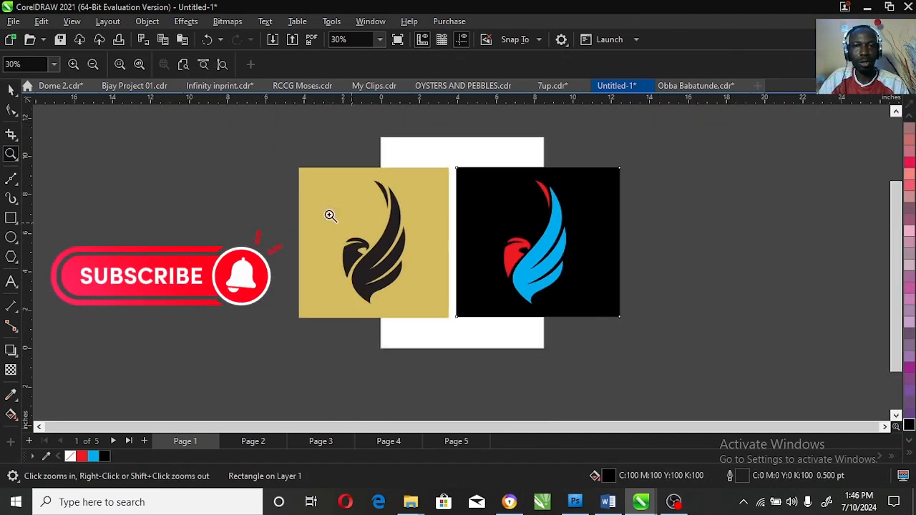
key(space)
drag(283, 162, 651, 335)
key(shift+F2)
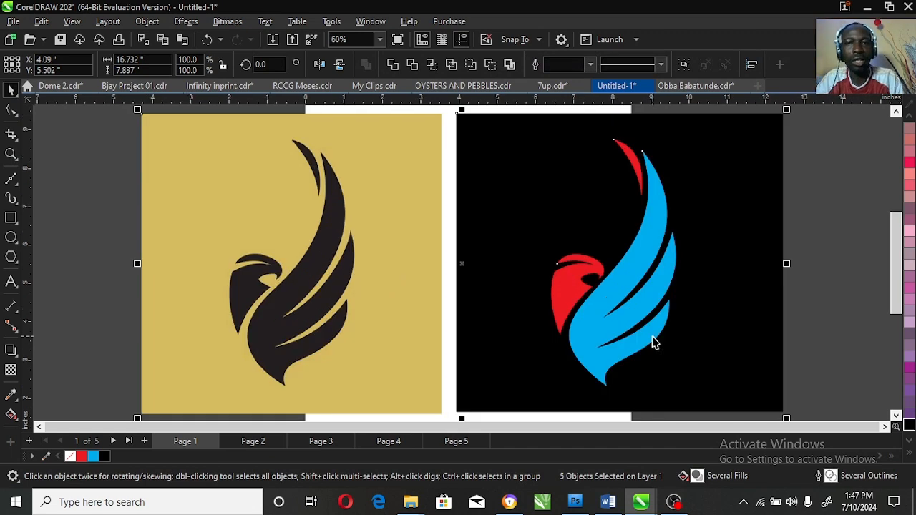